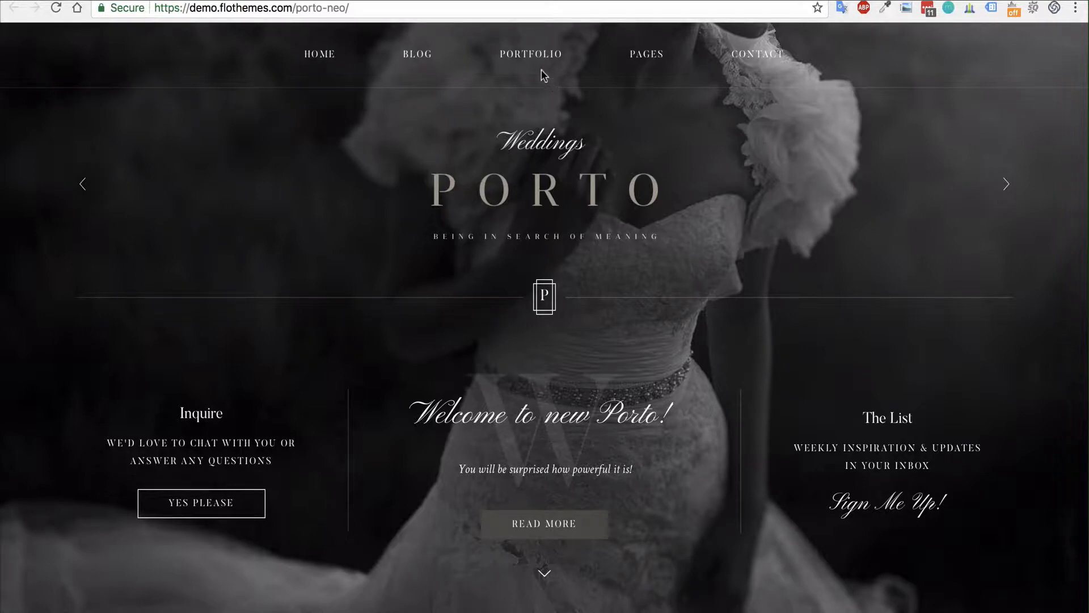
- Open the Gallery A demo from the portfolio pages of the Porto site and look through its image slider
{"action": "mouse_move", "coordinate": [539, 65]}
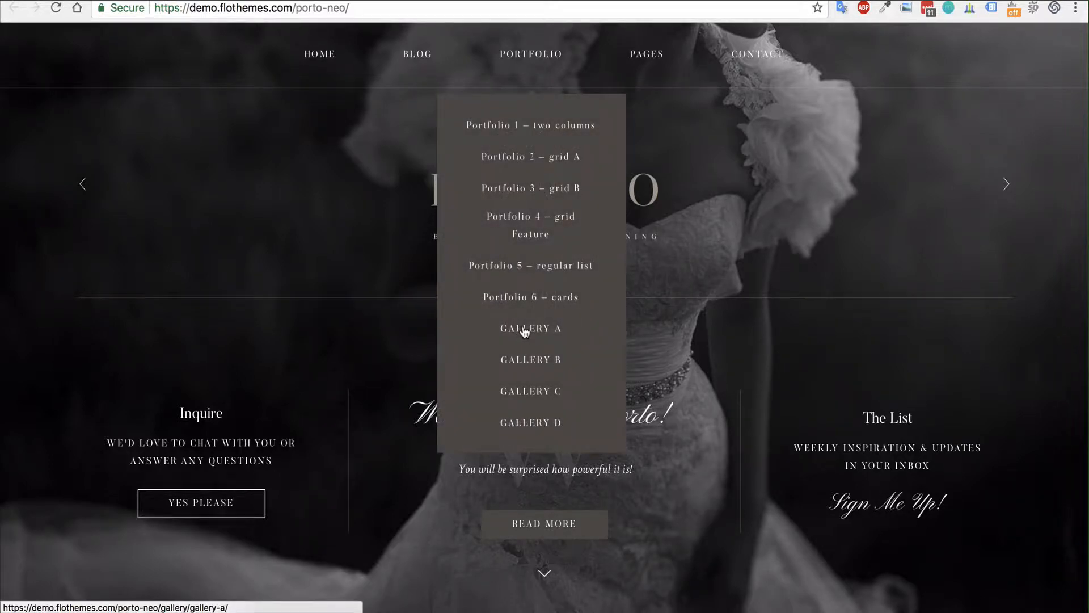
{"action": "left_click", "coordinate": [525, 331]}
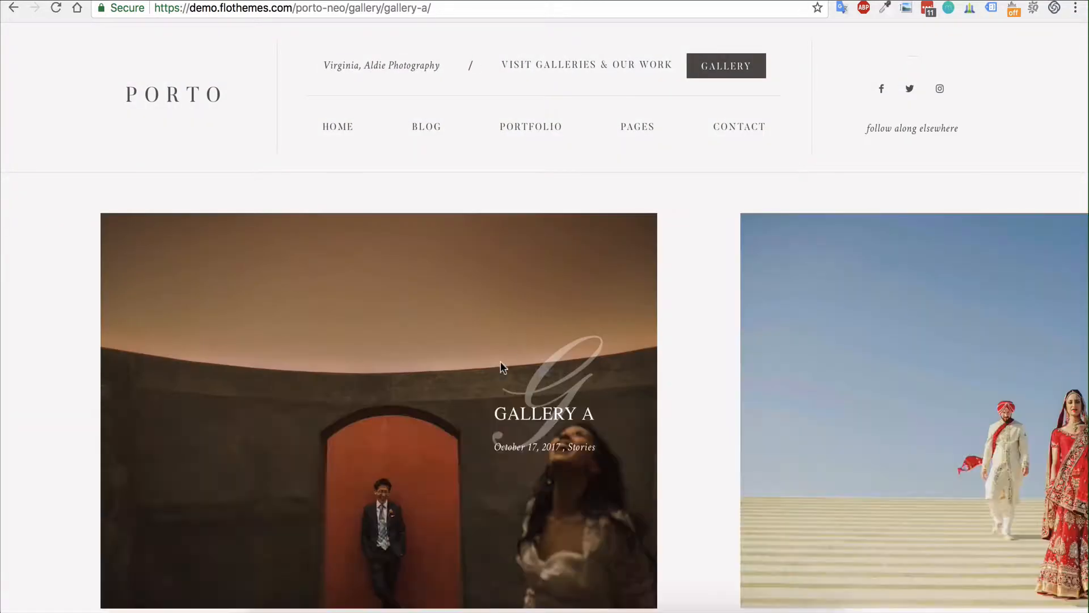
{"action": "scroll", "coordinate": [540, 374], "scroll_direction": "down", "scroll_amount": 3}
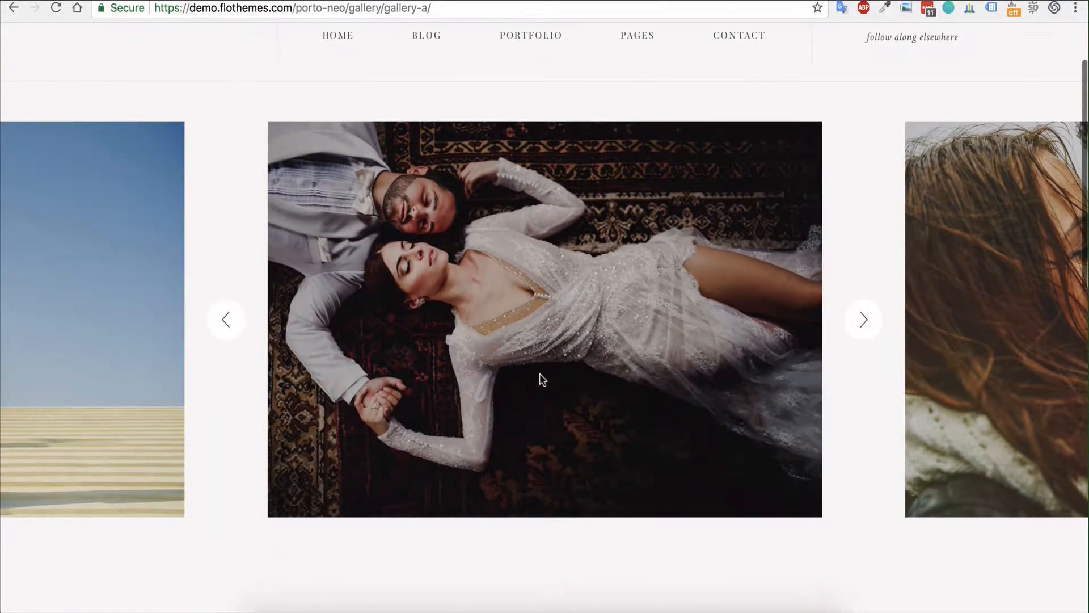
{"action": "scroll", "coordinate": [539, 375], "scroll_direction": "up", "scroll_amount": 3}
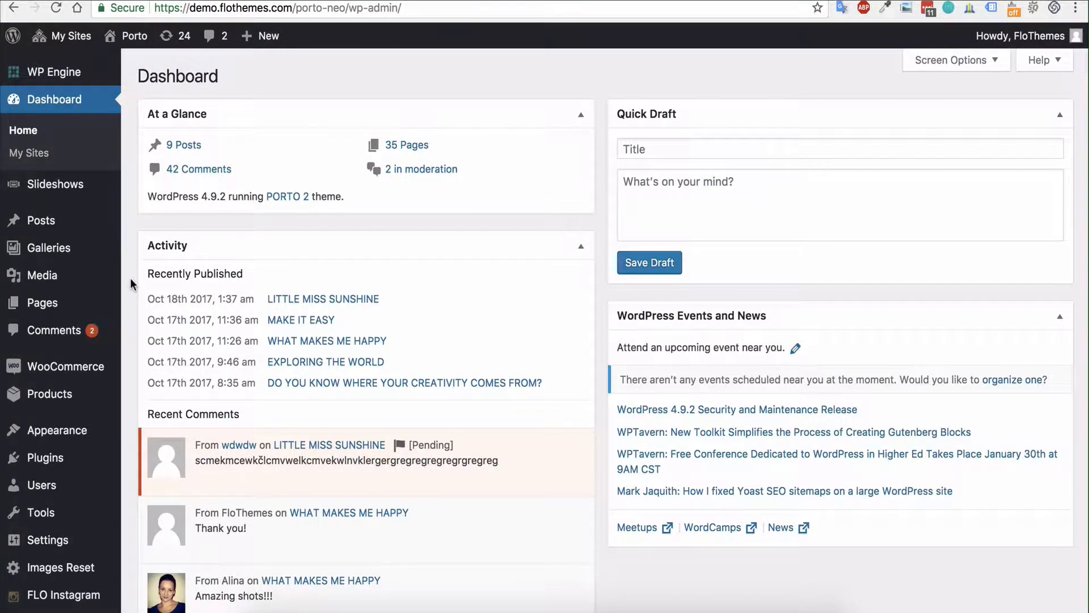
- Open the Galleries list in the WordPress admin and start a new gallery
{"action": "mouse_move", "coordinate": [53, 254]}
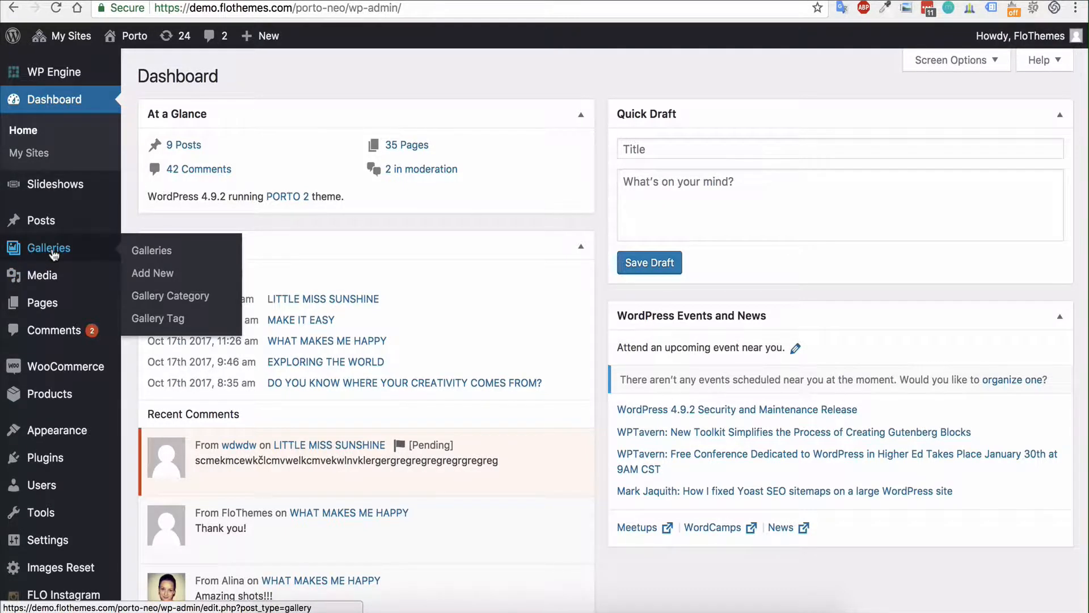
{"action": "left_click", "coordinate": [151, 252]}
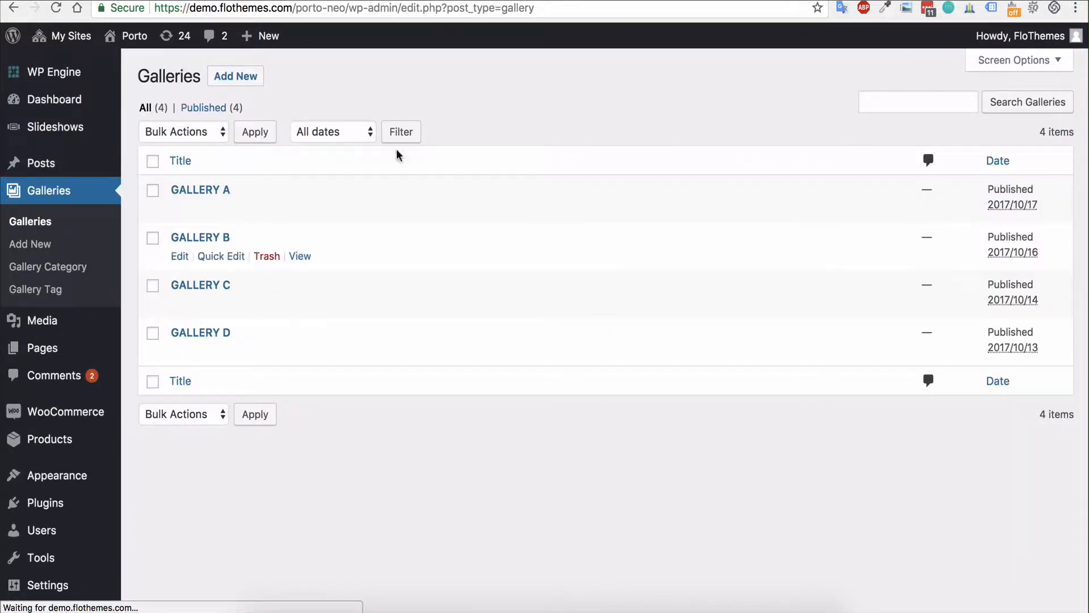
{"action": "left_click", "coordinate": [244, 79]}
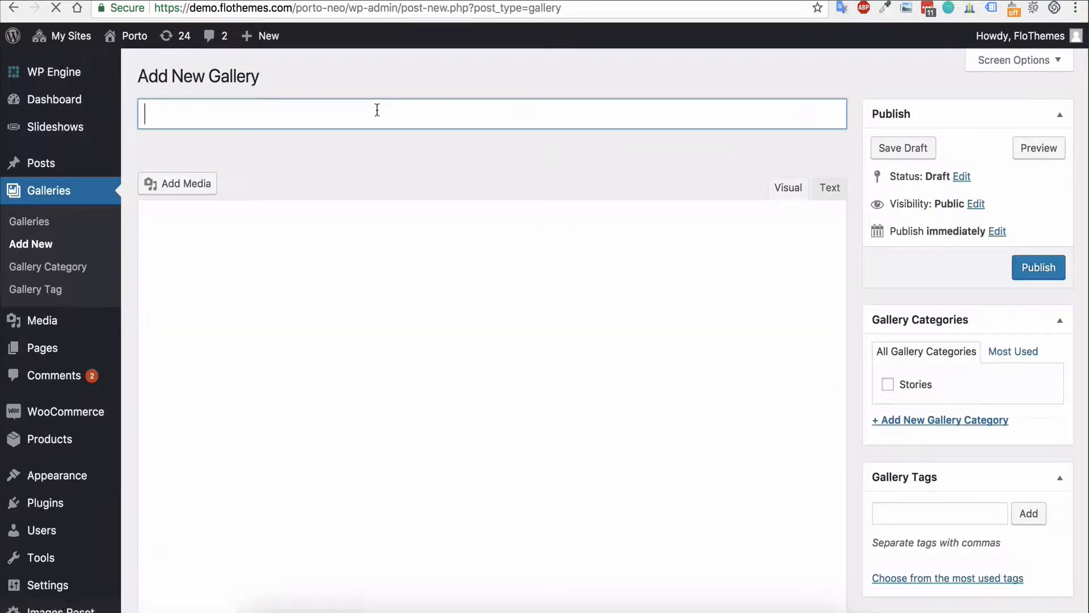
- Title the new gallery "Add Title" and enter "Add description here." as its body text
{"action": "left_click", "coordinate": [361, 113]}
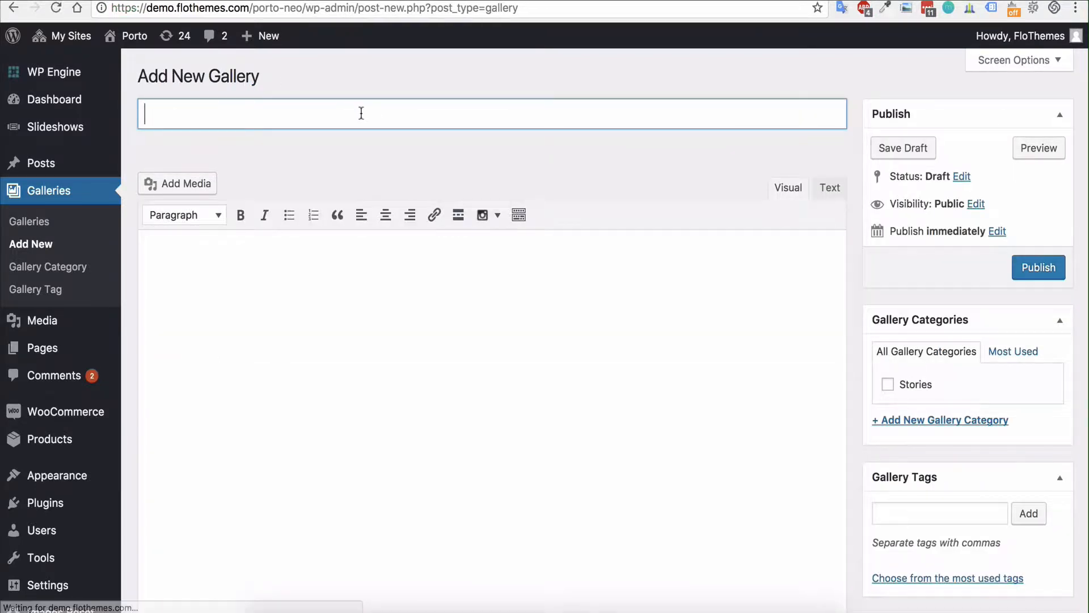
{"action": "type", "text": "Add Title"}
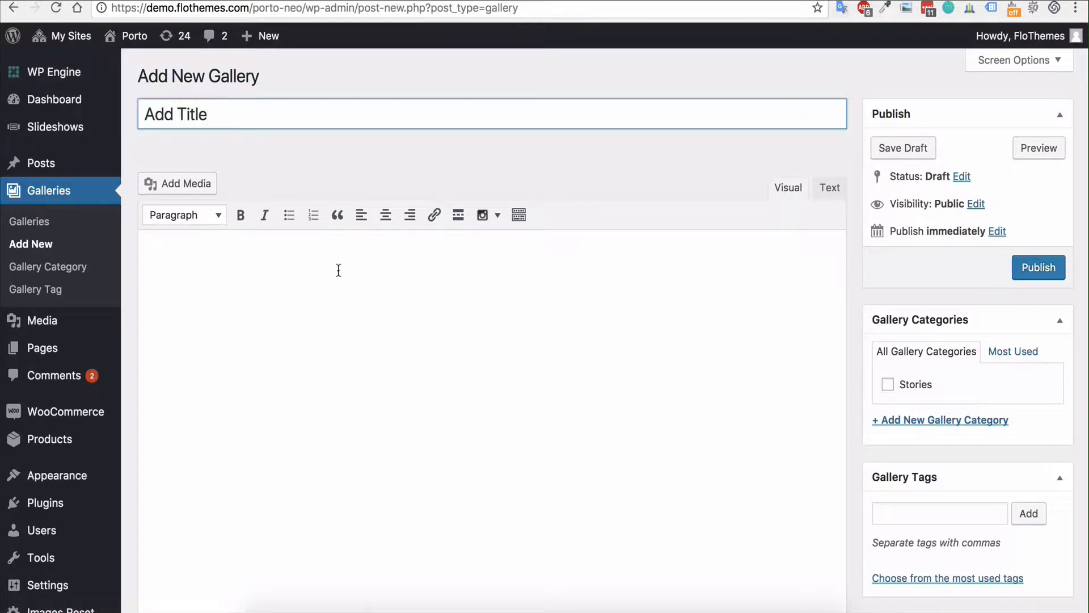
{"action": "left_click", "coordinate": [334, 295]}
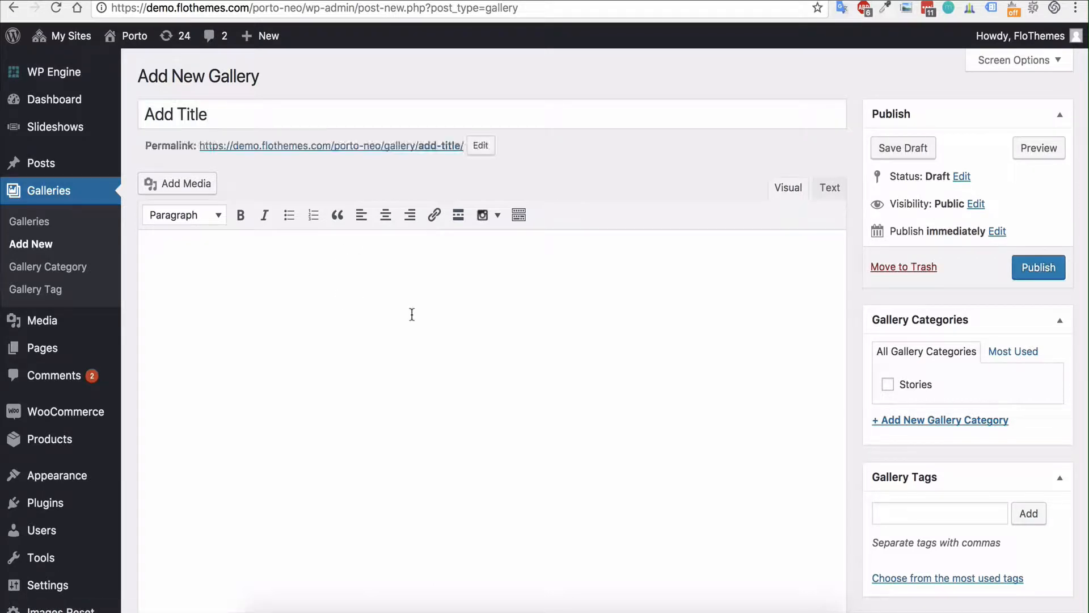
{"action": "type", "text": "Add description here."}
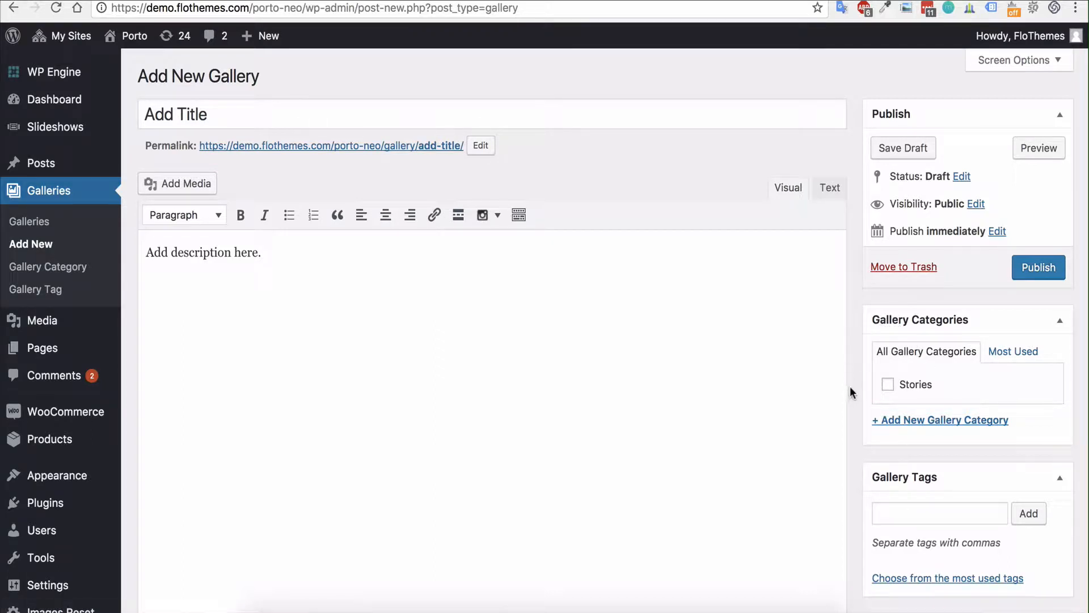
- Try to set the media library photo of the woman seated on the rocks as the gallery's featured image
{"action": "scroll", "coordinate": [849, 405], "scroll_direction": "down", "scroll_amount": 5}
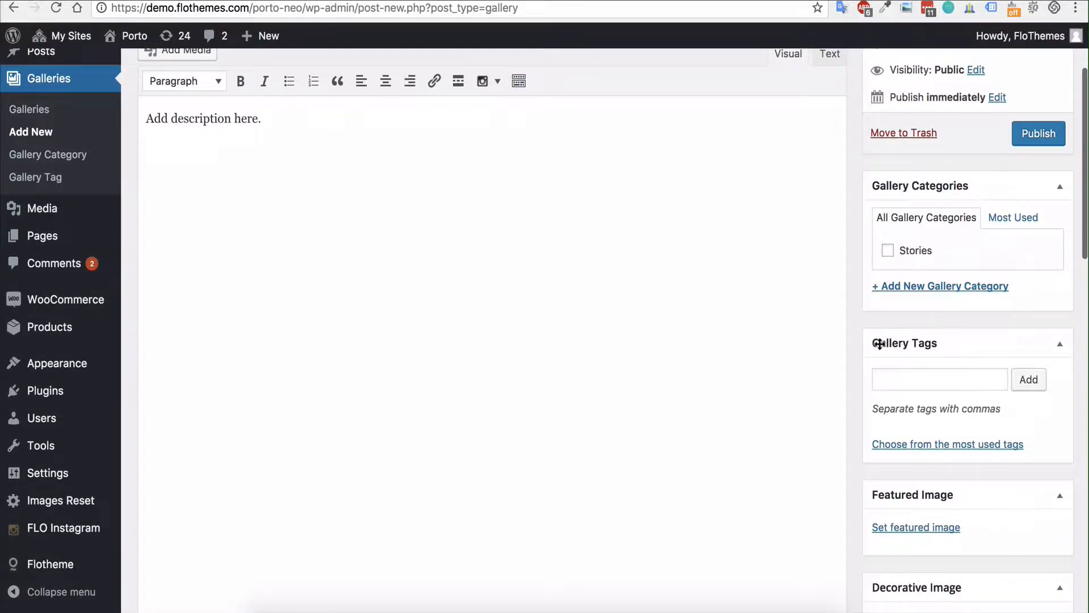
{"action": "scroll", "coordinate": [856, 367], "scroll_direction": "down", "scroll_amount": 5}
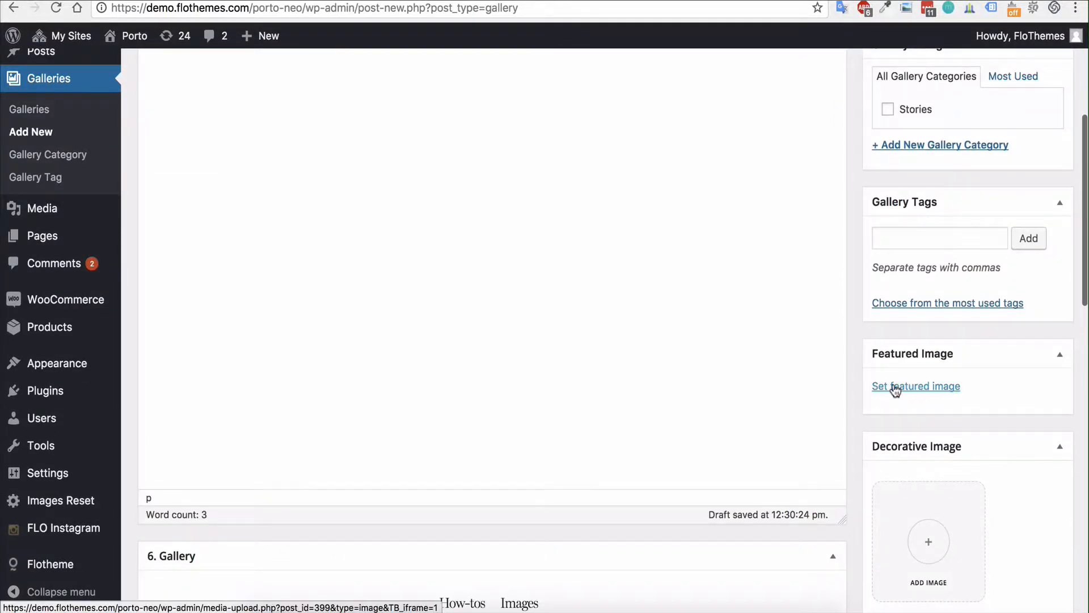
{"action": "left_click", "coordinate": [895, 389]}
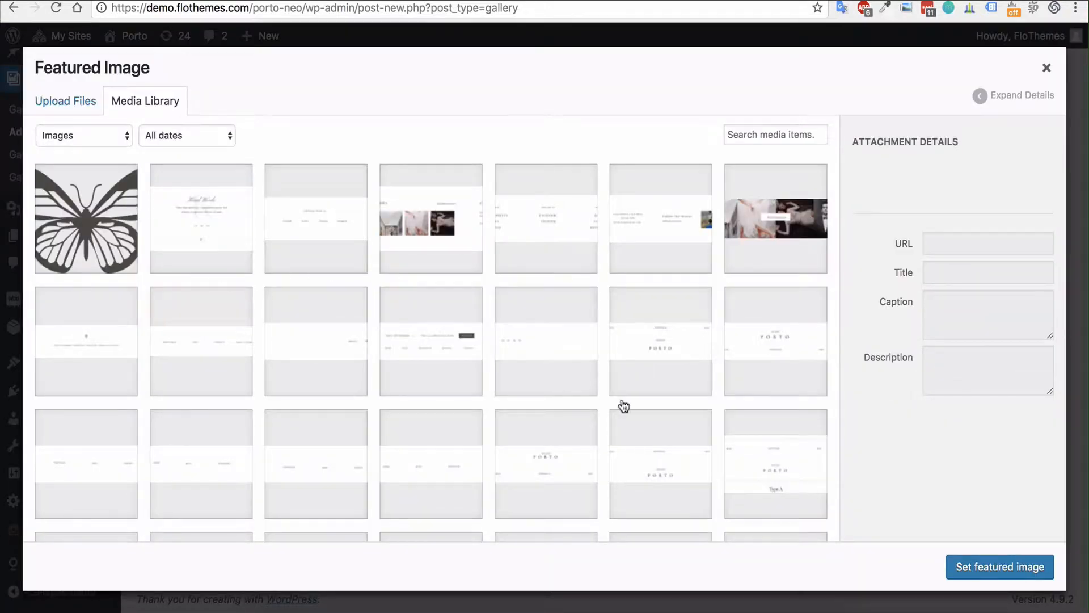
{"action": "scroll", "coordinate": [623, 404], "scroll_direction": "down", "scroll_amount": 1}
{"action": "scroll", "coordinate": [623, 404], "scroll_direction": "down", "scroll_amount": 3}
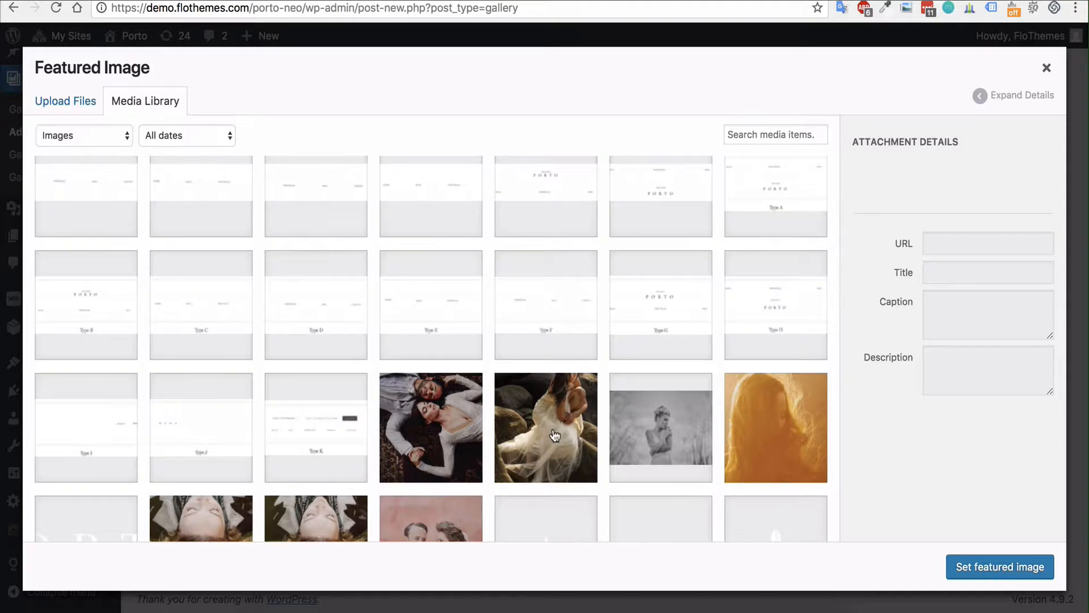
{"action": "left_click", "coordinate": [554, 435]}
{"action": "left_click", "coordinate": [472, 429]}
{"action": "scroll", "coordinate": [471, 429], "scroll_direction": "down", "scroll_amount": 1}
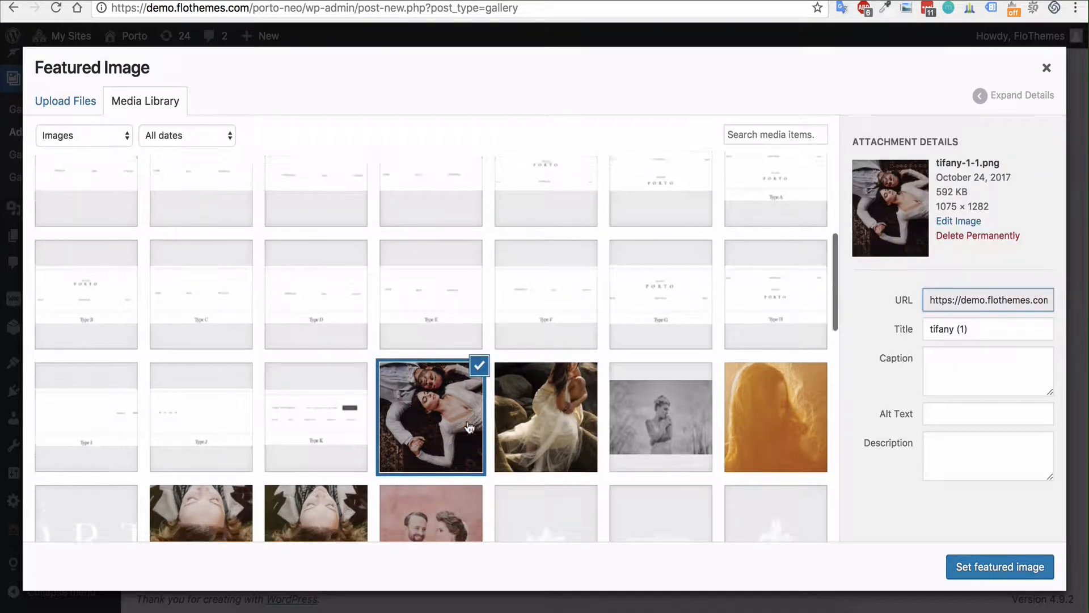
{"action": "left_click", "coordinate": [343, 451]}
{"action": "left_click", "coordinate": [424, 482]}
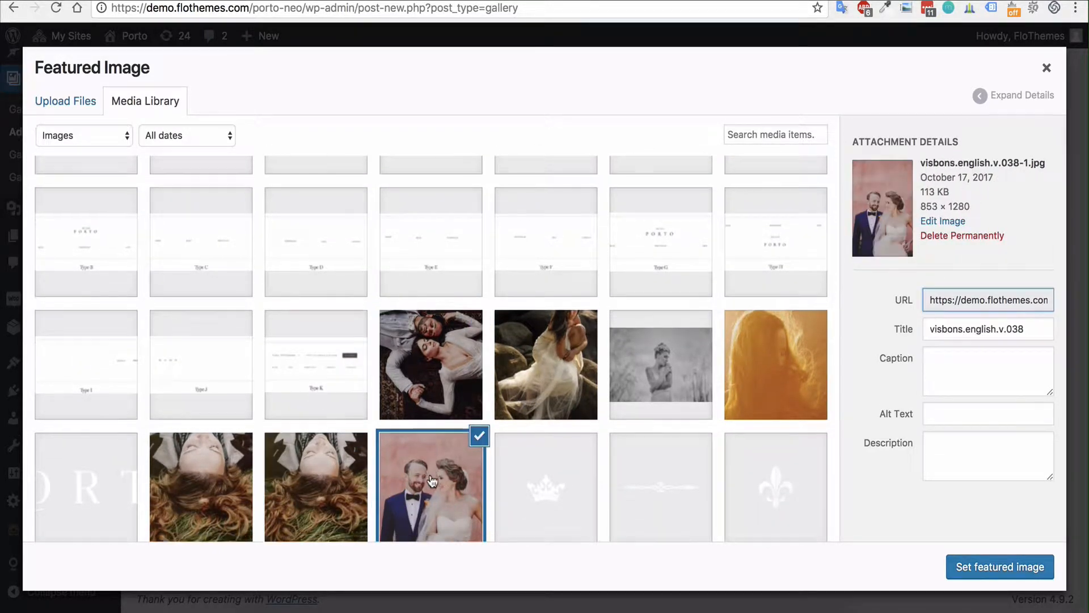
{"action": "scroll", "coordinate": [432, 481], "scroll_direction": "down", "scroll_amount": 4}
{"action": "left_click", "coordinate": [500, 495]}
{"action": "left_click", "coordinate": [428, 497]}
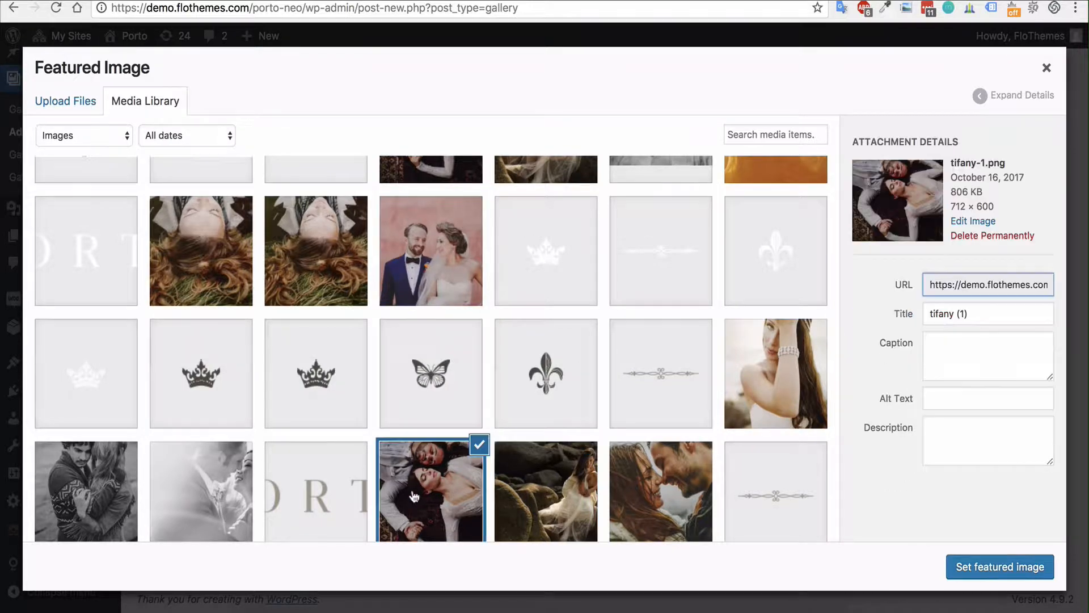
{"action": "left_click", "coordinate": [525, 514]}
{"action": "left_click", "coordinate": [973, 567]}
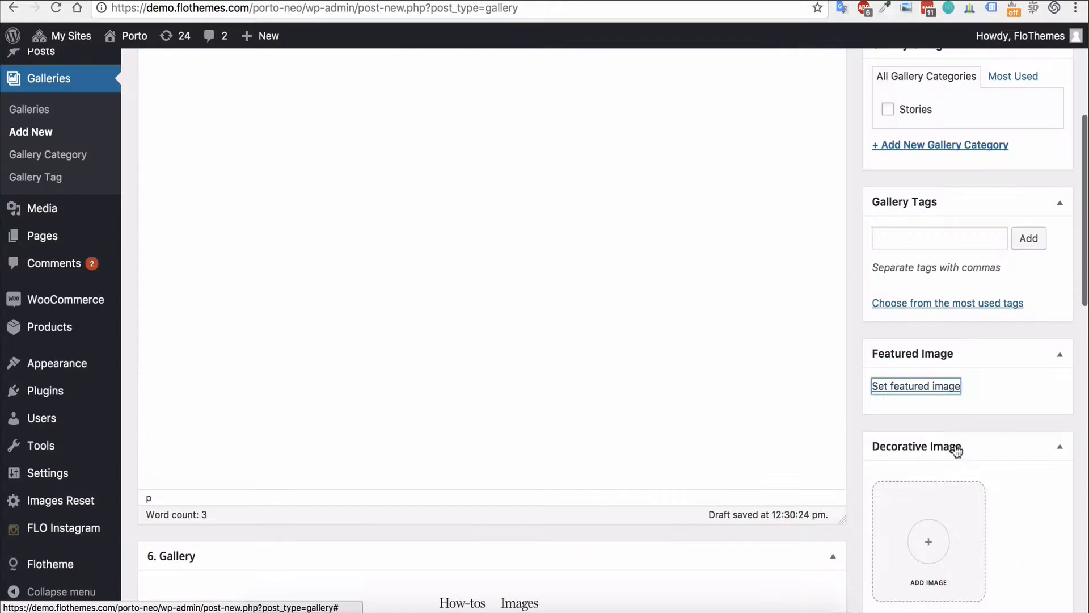
- Look over the Decorative Image box and the Gallery section's How-tos videos, and return to the section's Images settings
{"action": "scroll", "coordinate": [1048, 429], "scroll_direction": "down", "scroll_amount": 3}
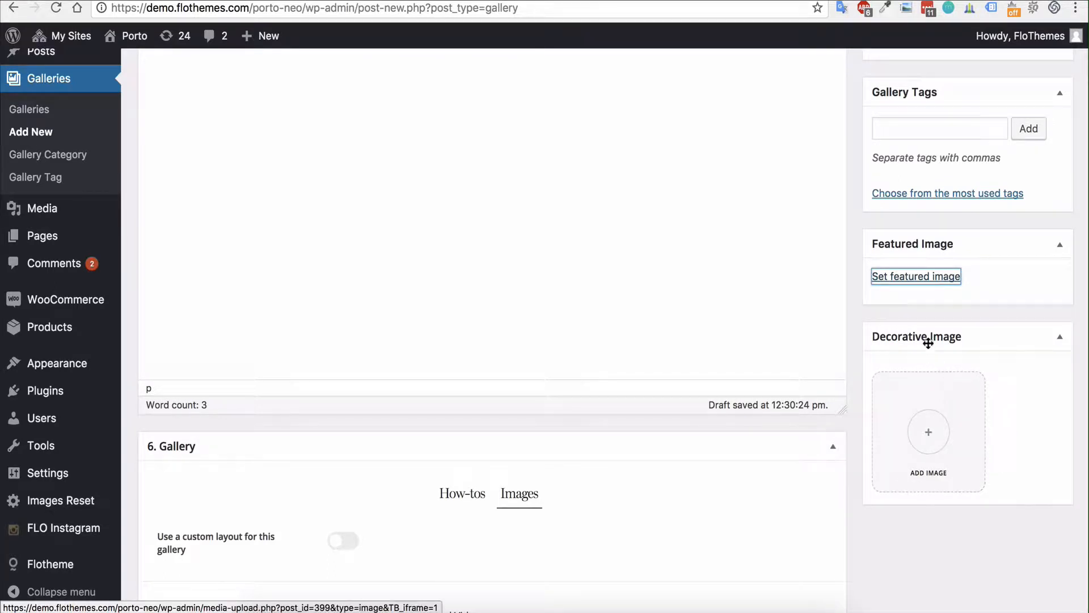
{"action": "left_click", "coordinate": [924, 316]}
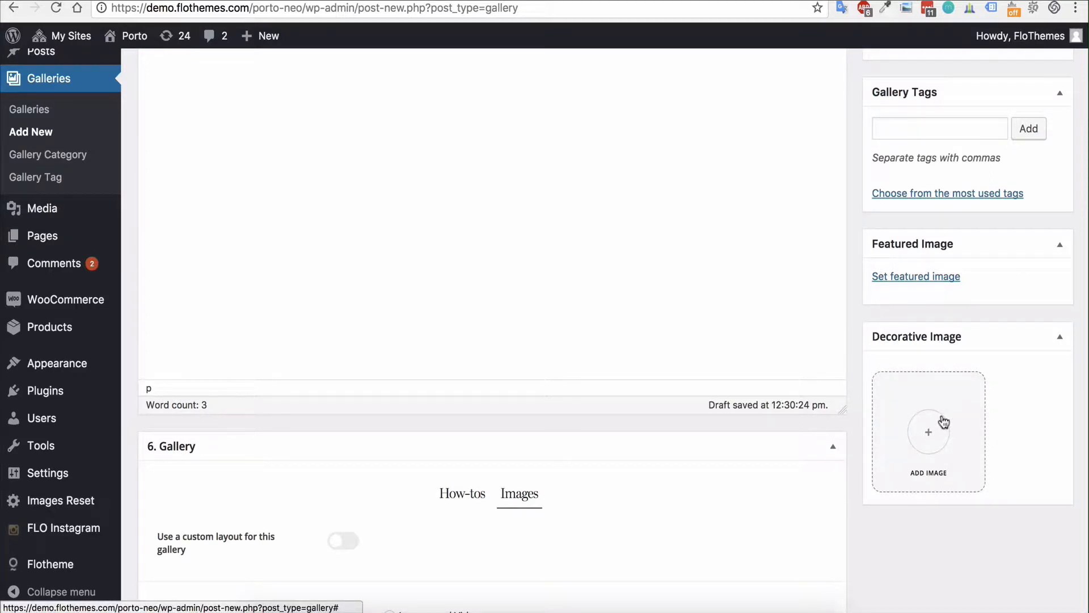
{"action": "scroll", "coordinate": [866, 376], "scroll_direction": "down", "scroll_amount": 6}
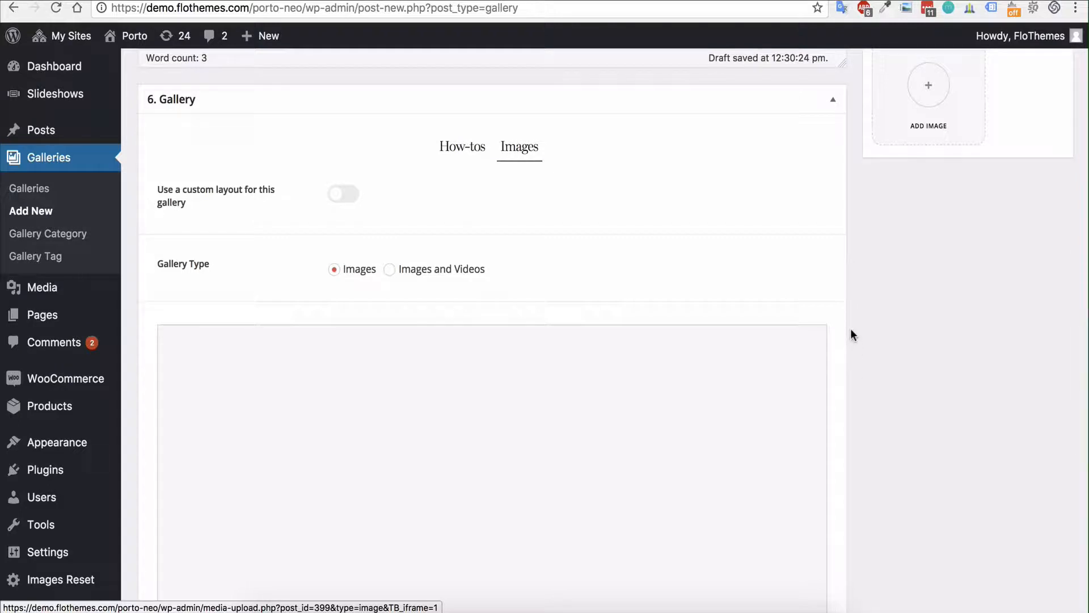
{"action": "scroll", "coordinate": [840, 306], "scroll_direction": "down", "scroll_amount": 1}
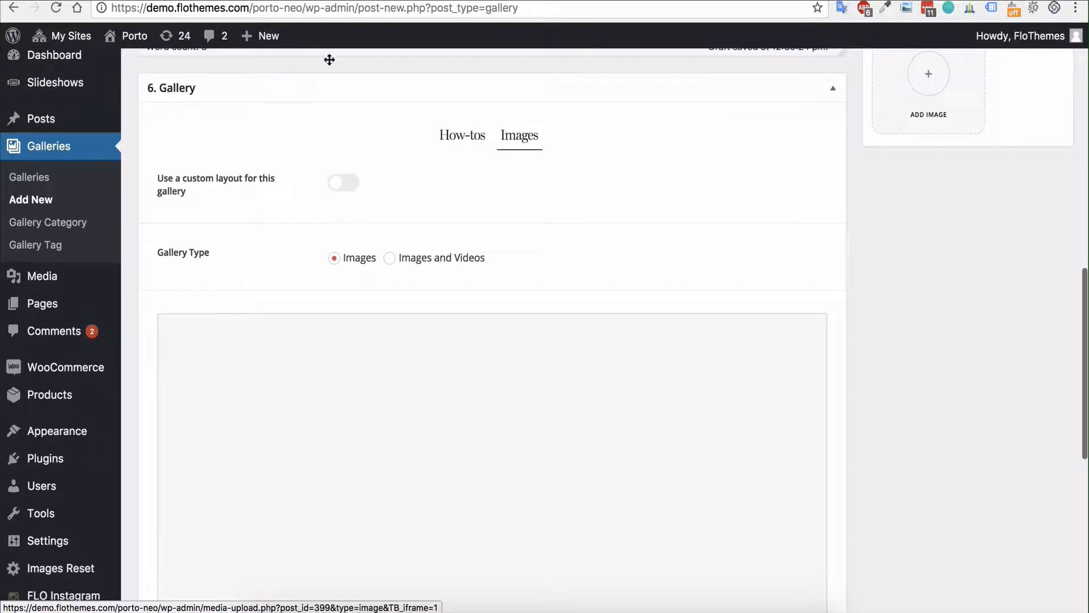
{"action": "left_click", "coordinate": [452, 145]}
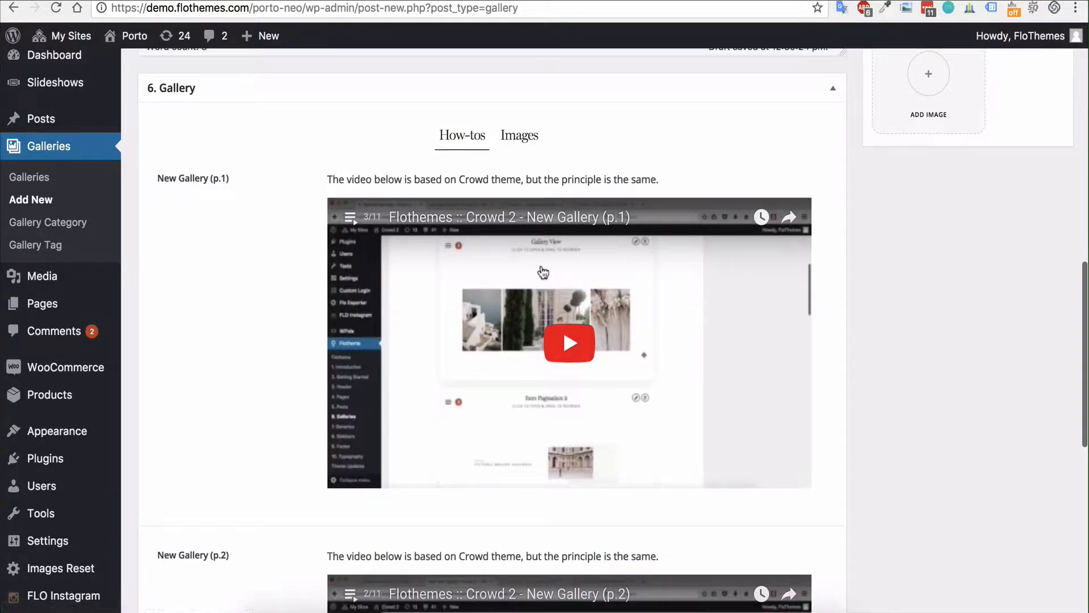
{"action": "left_click", "coordinate": [522, 133]}
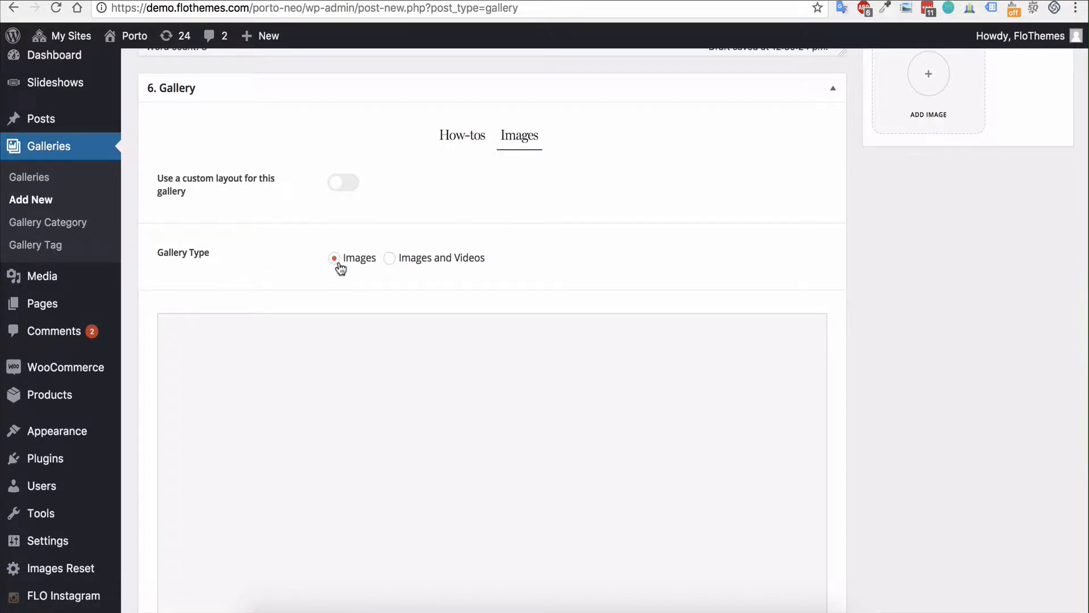
- Preview the Images and Videos gallery type, switch the type back to Images and view the image area
{"action": "left_click", "coordinate": [388, 259]}
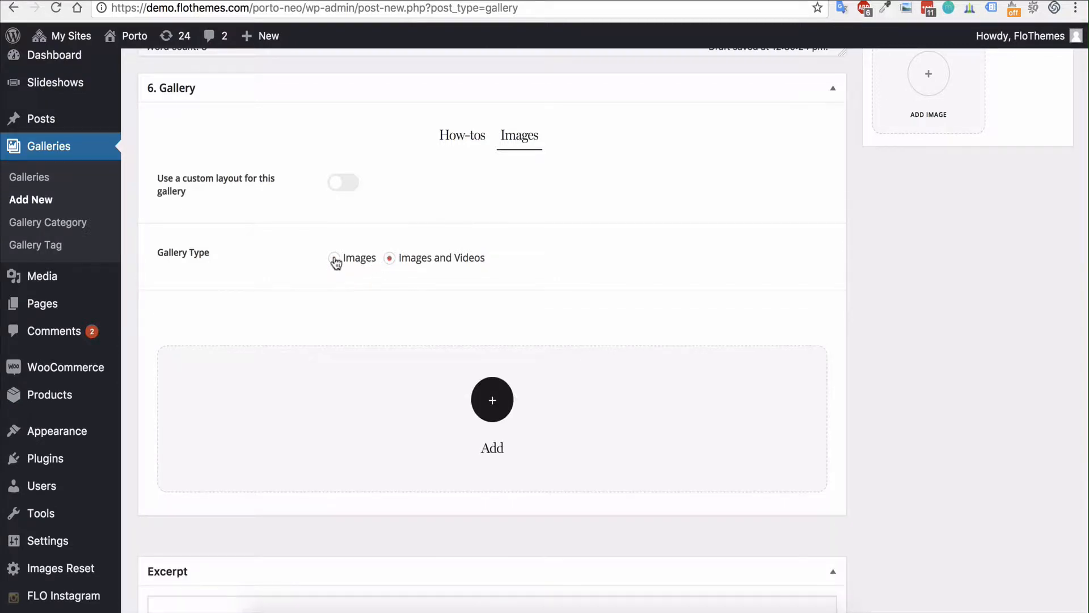
{"action": "scroll", "coordinate": [284, 292], "scroll_direction": "up", "scroll_amount": 1}
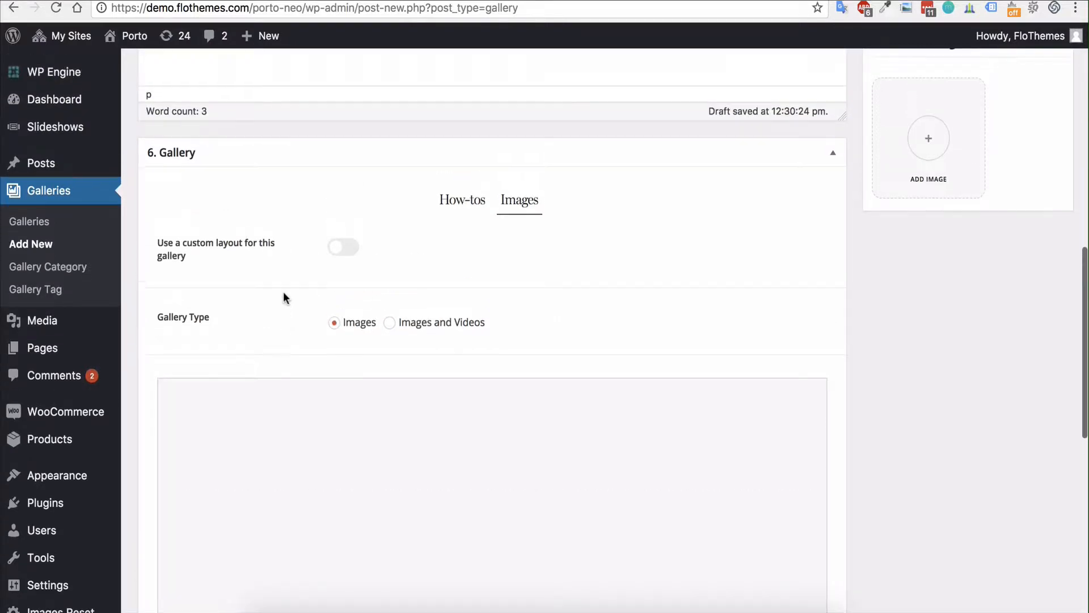
{"action": "scroll", "coordinate": [284, 292], "scroll_direction": "down", "scroll_amount": 5}
{"action": "scroll", "coordinate": [283, 291], "scroll_direction": "down", "scroll_amount": 3}
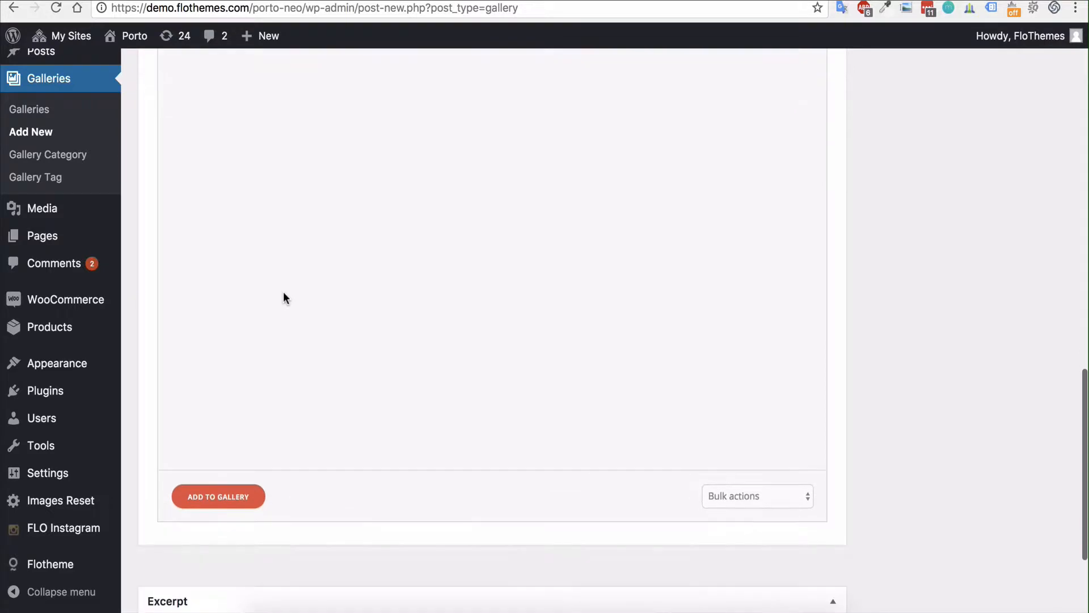
{"action": "scroll", "coordinate": [284, 292], "scroll_direction": "up", "scroll_amount": 5}
{"action": "scroll", "coordinate": [283, 293], "scroll_direction": "down", "scroll_amount": 2}
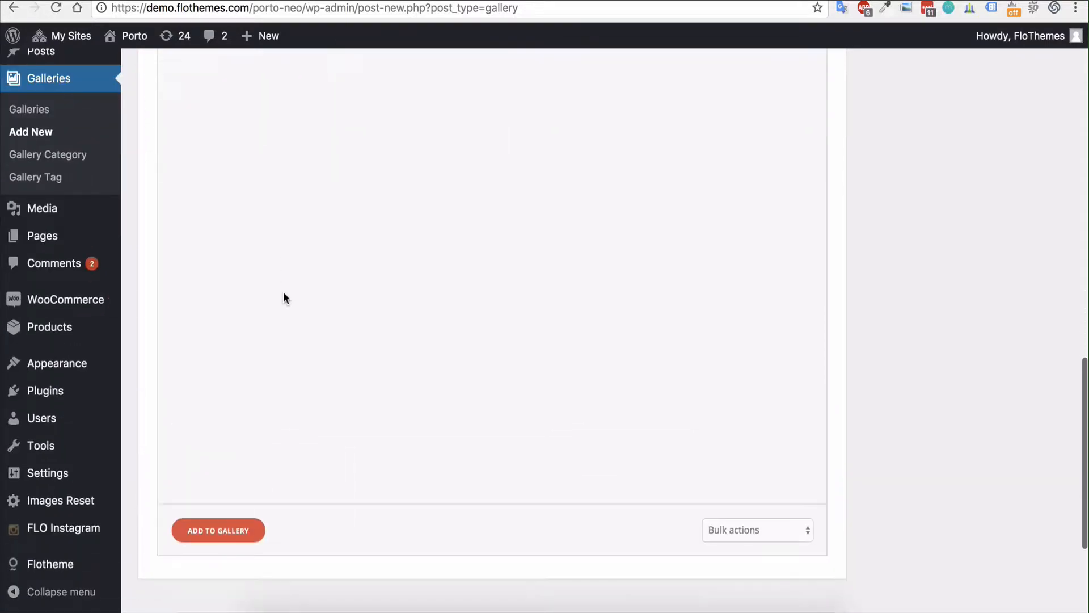
- Add ten consecutive media library images to the gallery, from the dark bride photo visbons.english.v.046-1.jpg through mexico-wedding-photos001.jpg
{"action": "left_click", "coordinate": [216, 529]}
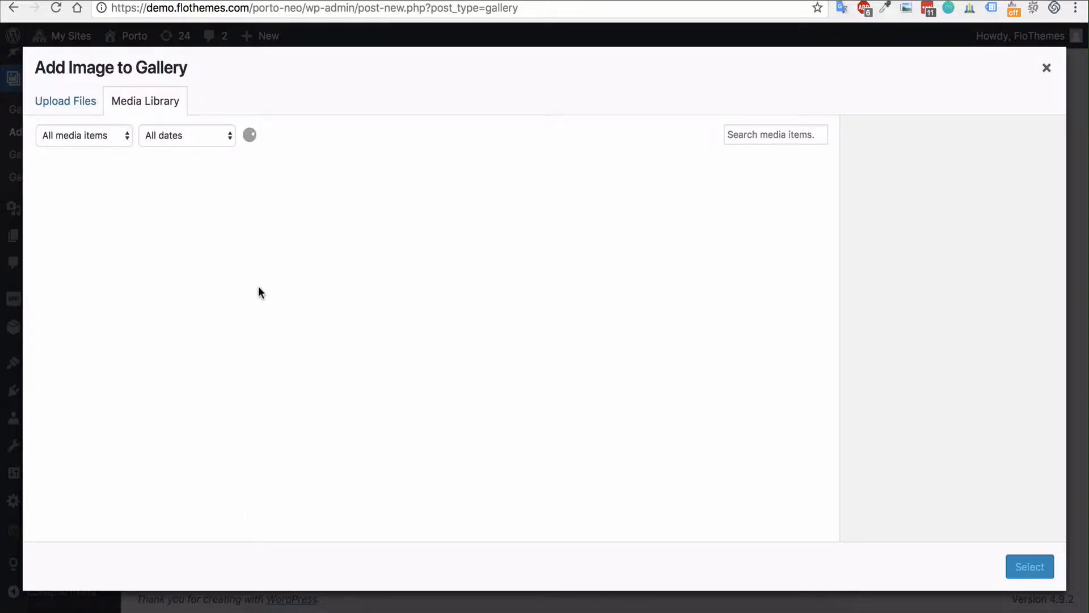
{"action": "scroll", "coordinate": [410, 299], "scroll_direction": "down", "scroll_amount": 10}
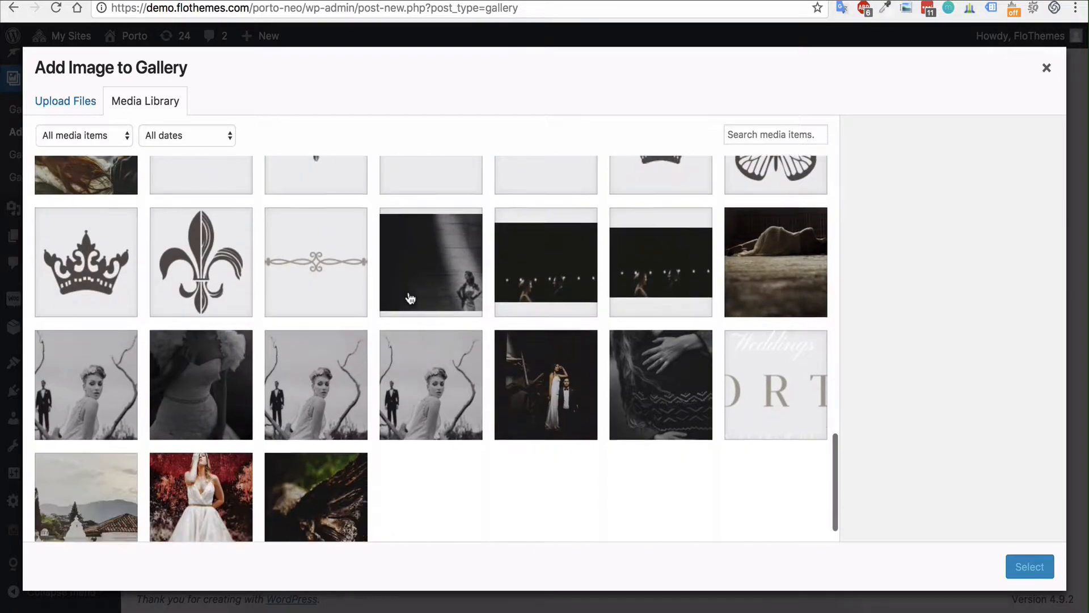
{"action": "left_click", "coordinate": [209, 357]}
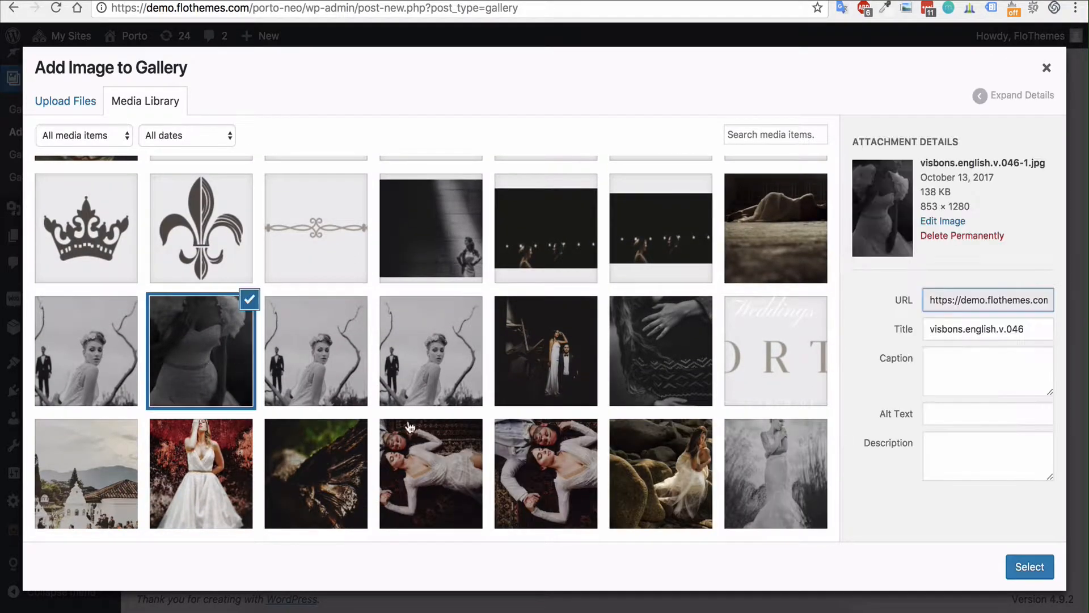
{"action": "left_click", "coordinate": [449, 458], "text": "shift"}
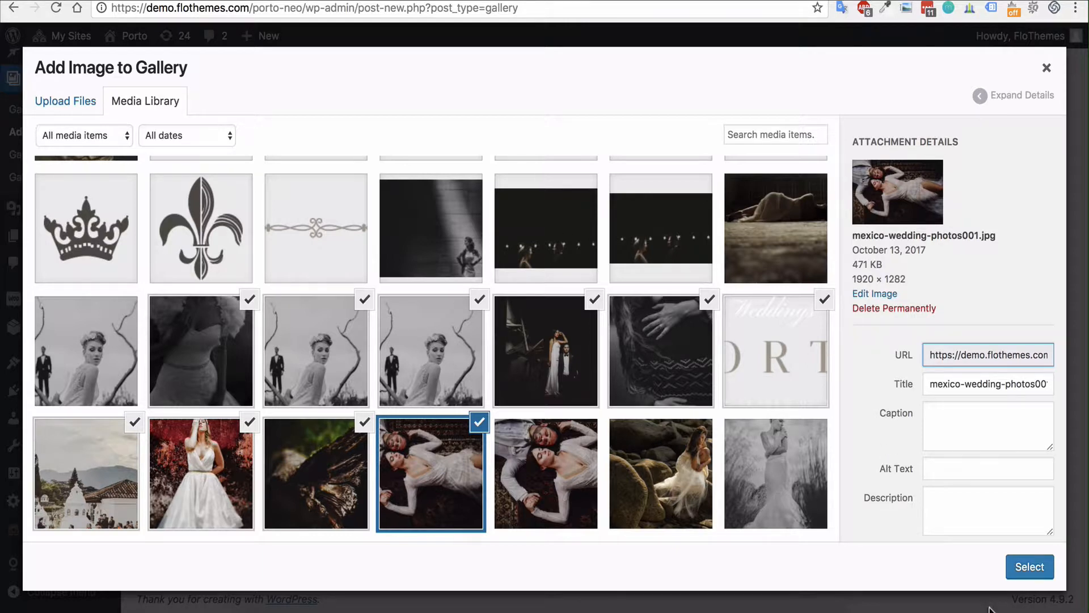
{"action": "left_click", "coordinate": [1030, 567]}
- Move the second copy of the bare-tree portrait to the second row, directly after the bride on the red background
{"action": "scroll", "coordinate": [475, 463], "scroll_direction": "up", "scroll_amount": 3}
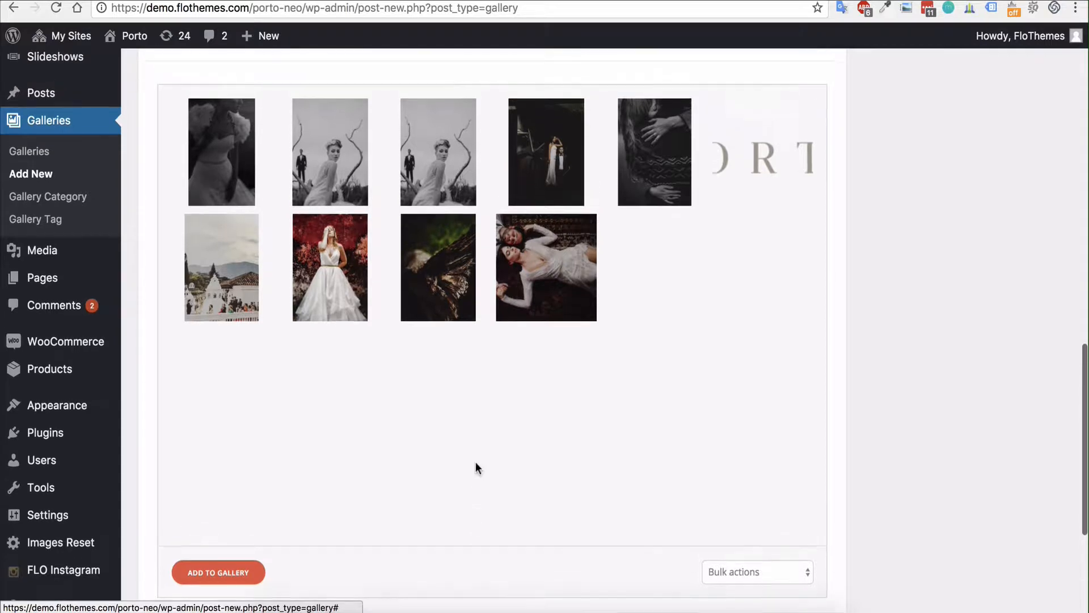
{"action": "left_click_drag", "start_coordinate": [436, 193], "coordinate": [318, 335]}
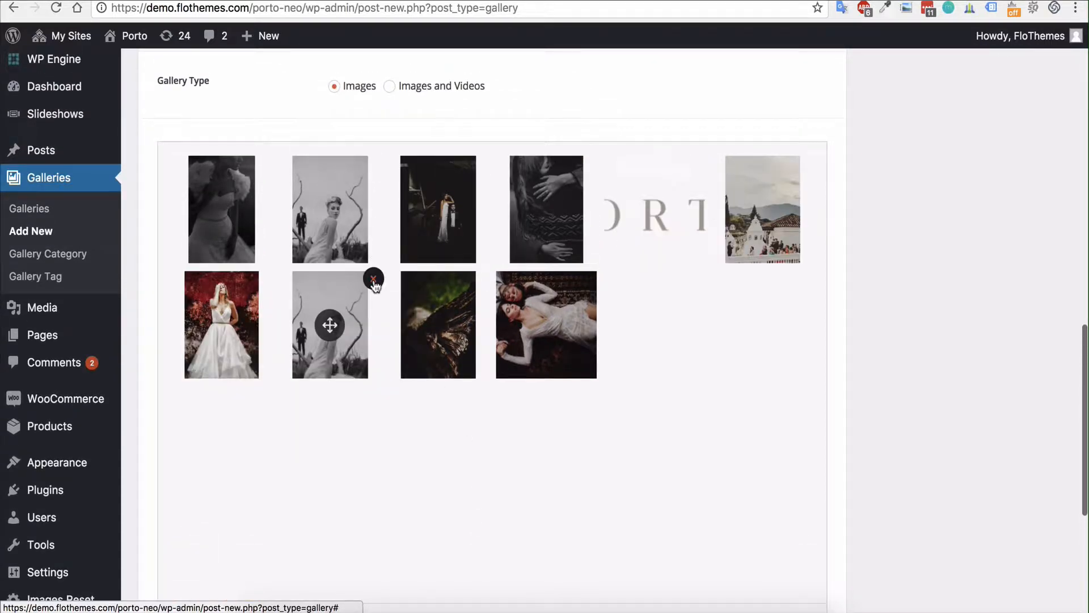
- Remove the second-row copy of the bare-tree portrait and the Porto logo image from the gallery
{"action": "left_click", "coordinate": [374, 277]}
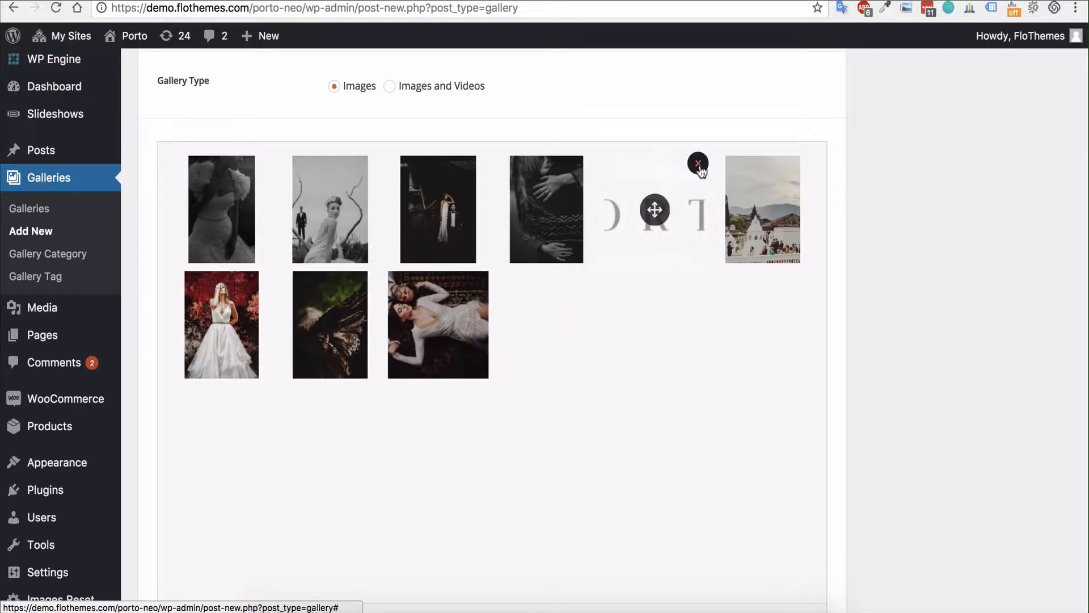
{"action": "left_click", "coordinate": [699, 165]}
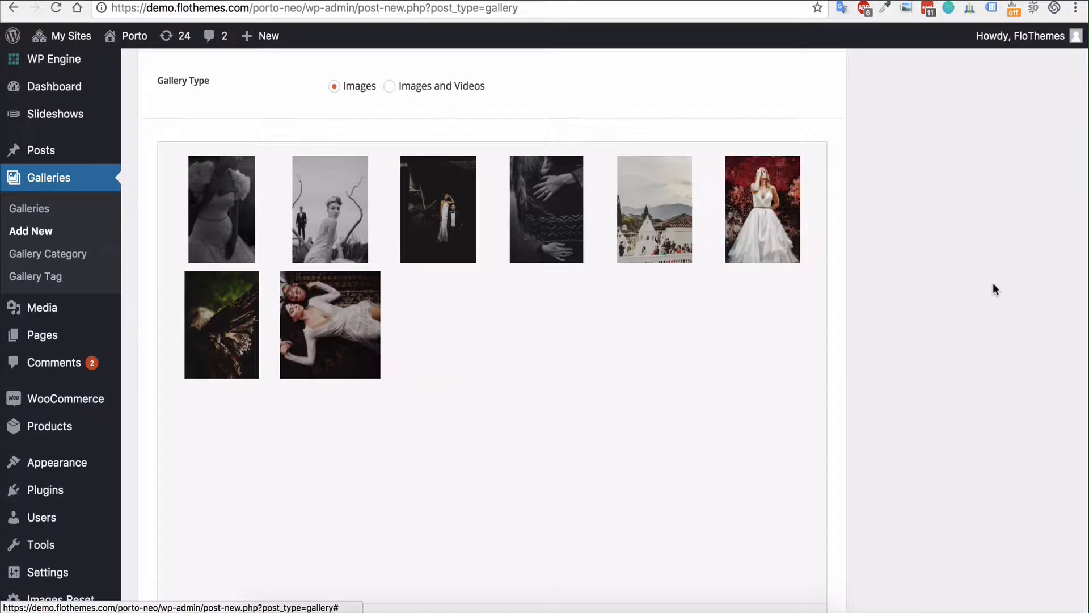
- Publish the new gallery
{"action": "scroll", "coordinate": [943, 275], "scroll_direction": "up", "scroll_amount": 10}
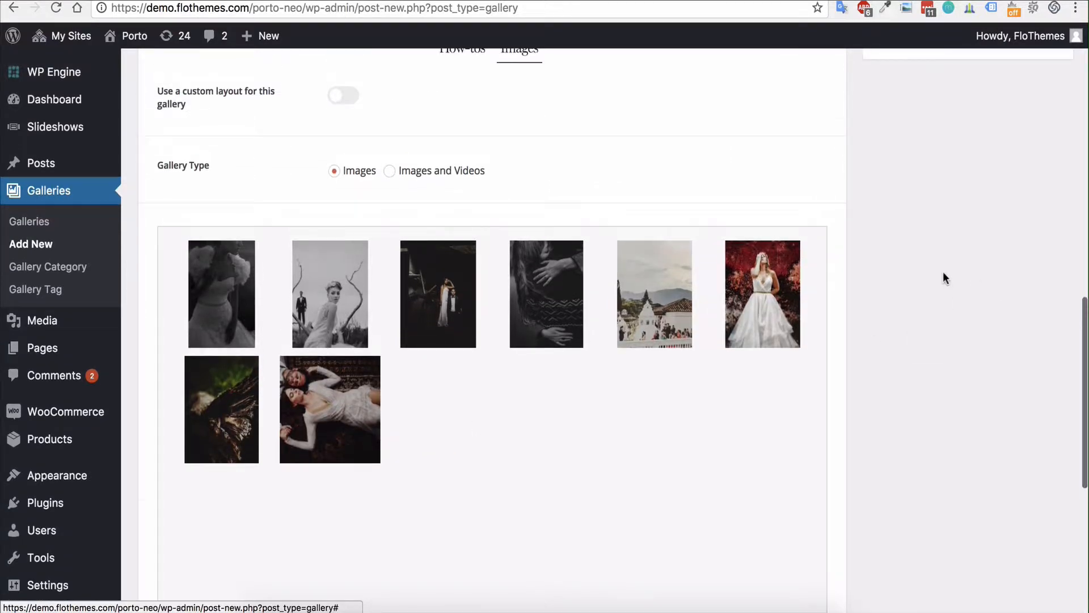
{"action": "scroll", "coordinate": [942, 271], "scroll_direction": "down", "scroll_amount": 7}
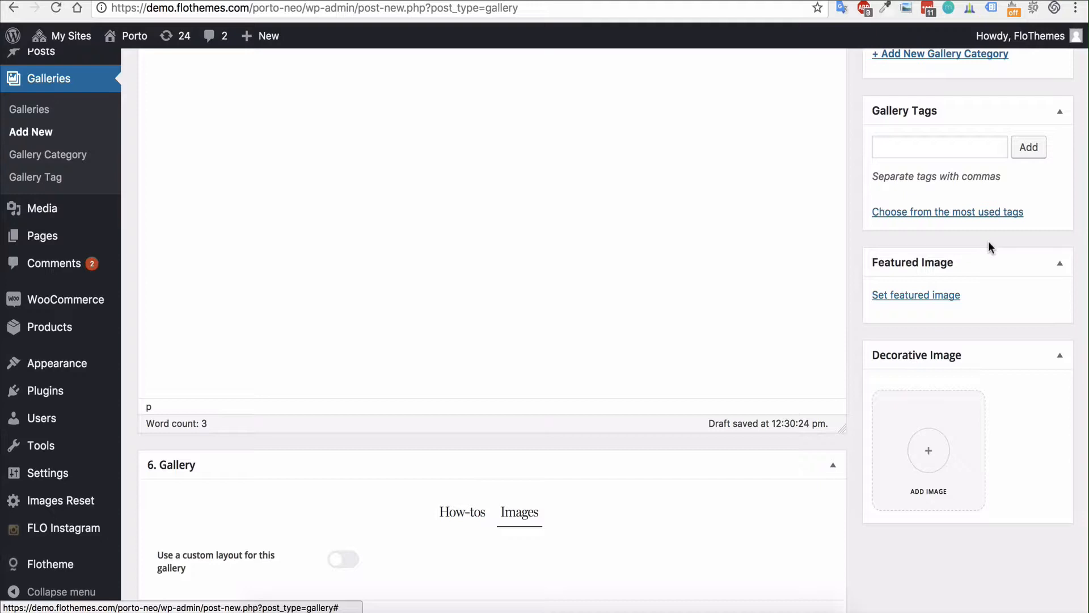
{"action": "scroll", "coordinate": [988, 240], "scroll_direction": "up", "scroll_amount": 7}
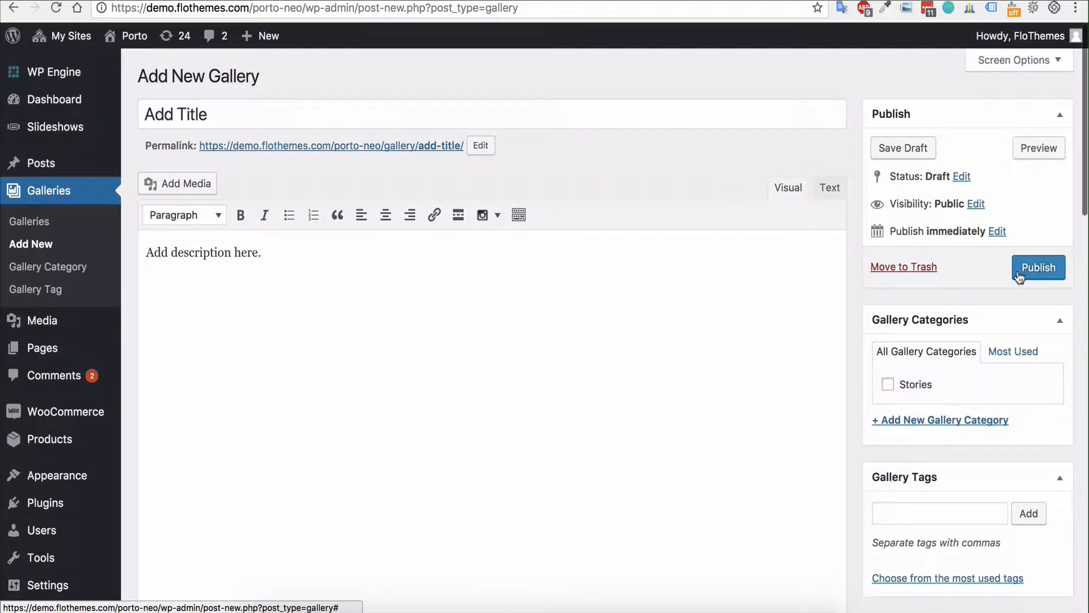
{"action": "left_click", "coordinate": [1019, 277]}
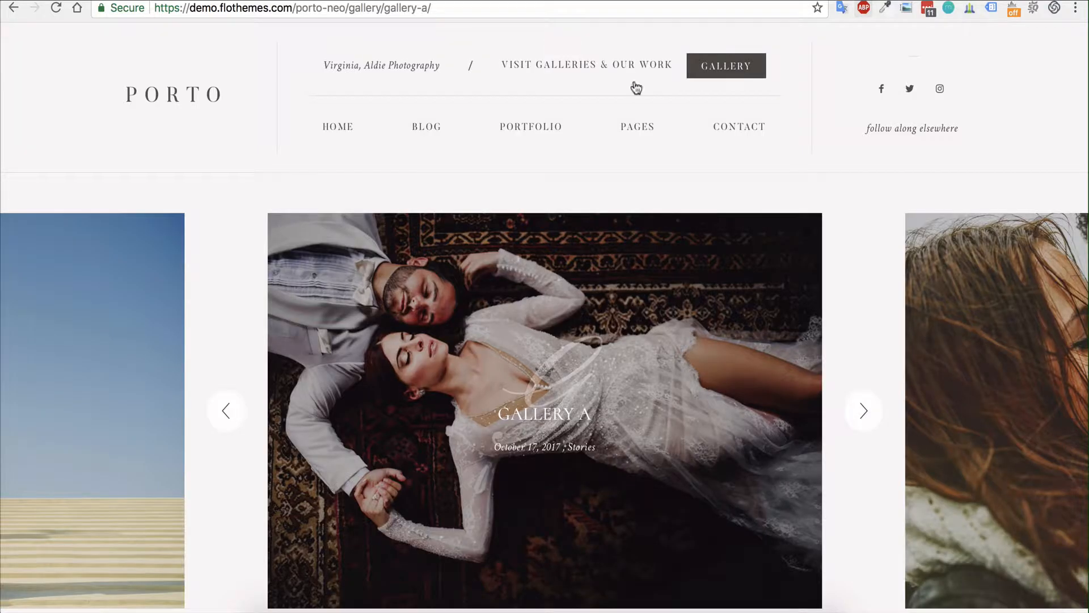
- Open the Portfolio 2 – grid A page on the live site and look over its galleries
{"action": "mouse_move", "coordinate": [532, 125]}
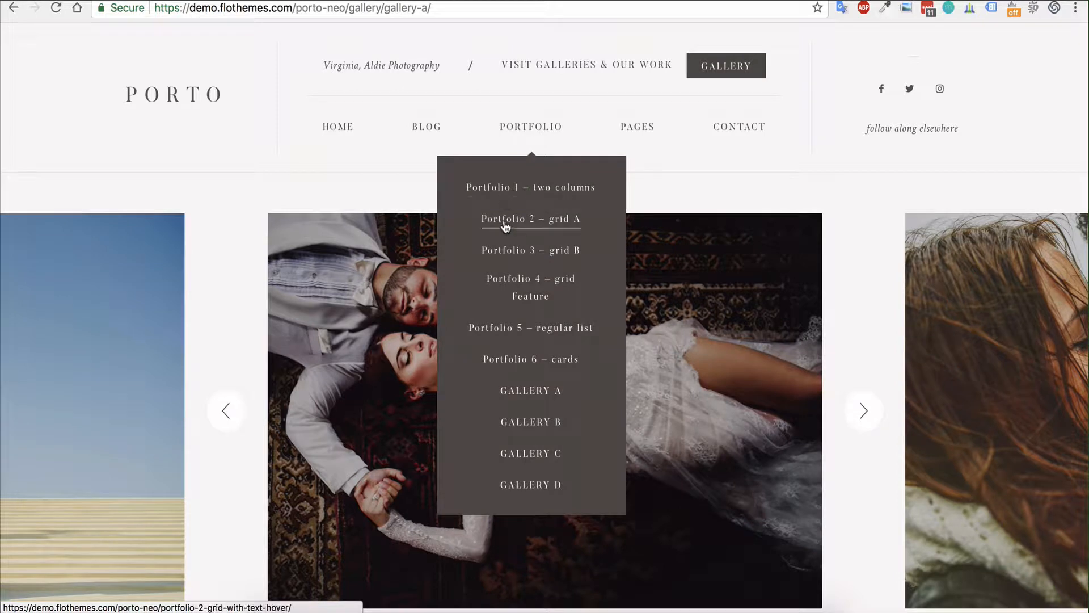
{"action": "left_click", "coordinate": [524, 224]}
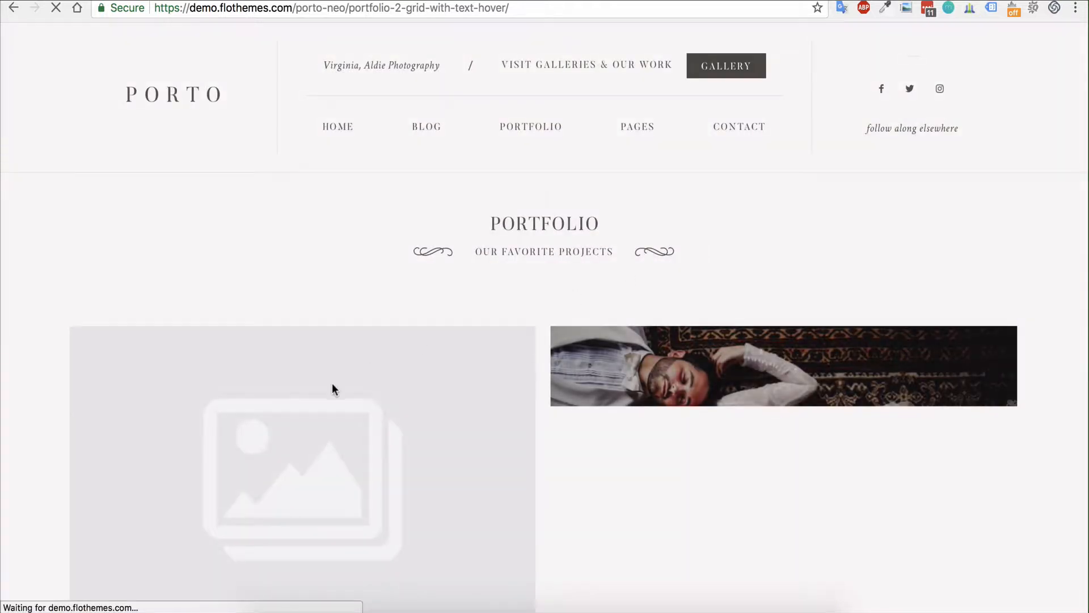
{"action": "scroll", "coordinate": [318, 397], "scroll_direction": "down", "scroll_amount": 3}
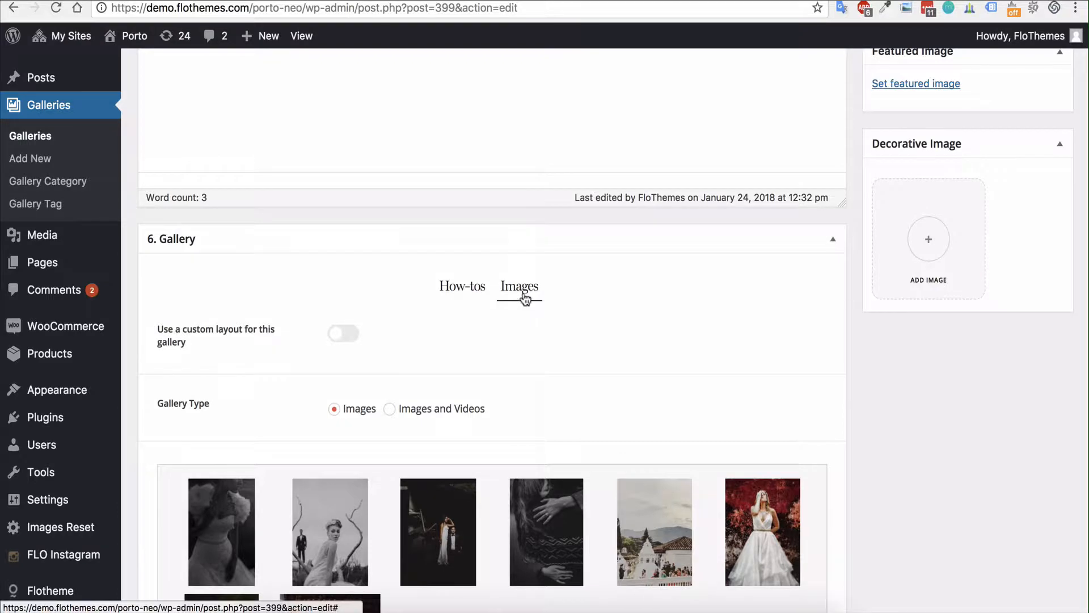
- Set the gallery type to Images and Videos and add a first item to it
{"action": "left_click", "coordinate": [392, 413]}
{"action": "scroll", "coordinate": [394, 409], "scroll_direction": "down", "scroll_amount": 5}
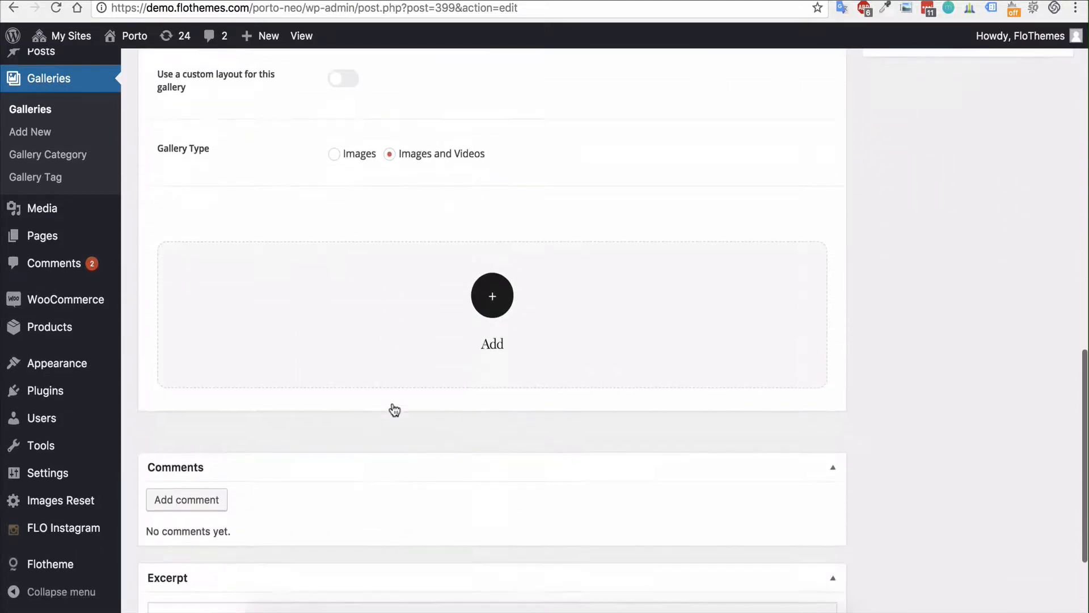
{"action": "scroll", "coordinate": [377, 333], "scroll_direction": "up", "scroll_amount": 2}
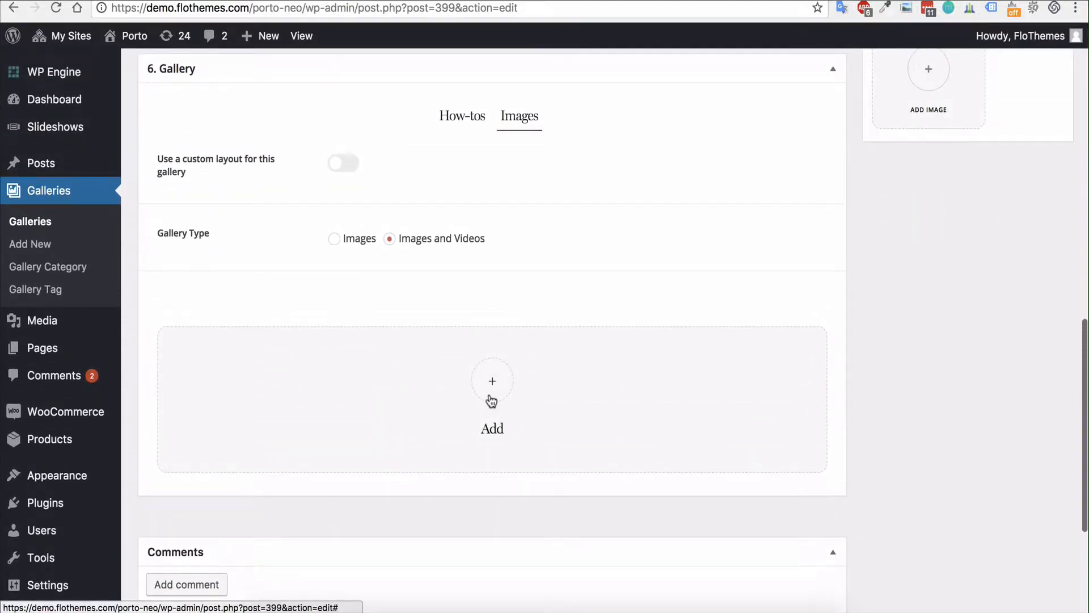
{"action": "left_click", "coordinate": [492, 401]}
{"action": "scroll", "coordinate": [475, 373], "scroll_direction": "up", "scroll_amount": 1}
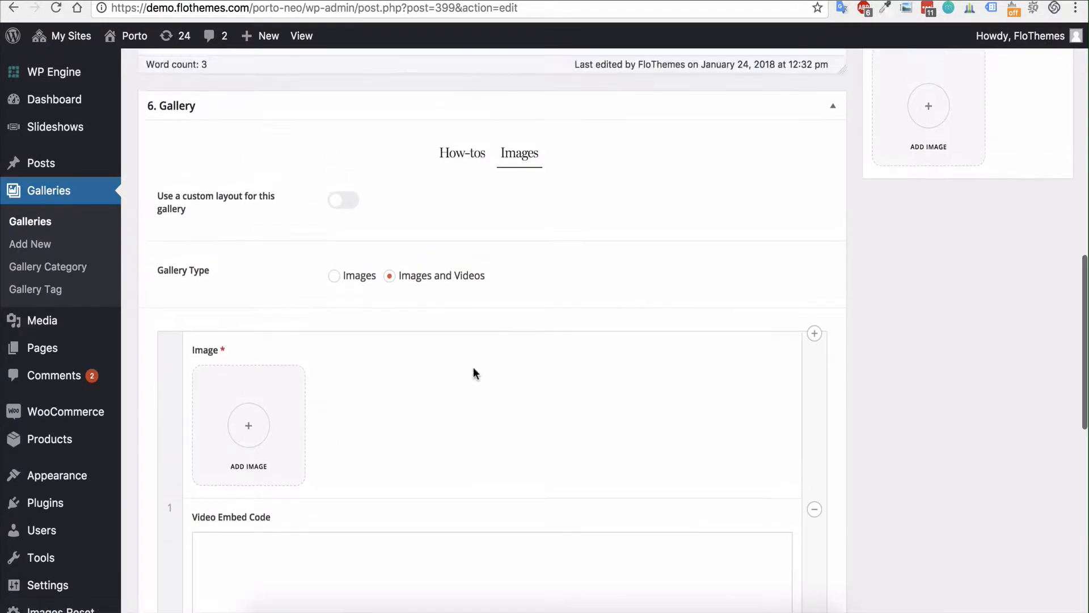
- Fill the item's image from the media library with eight photos, including the couple on the carpet, DFF6304.jpg, FJ21848.jpg, DFF4550.jpg and DFF6803.jpg
{"action": "scroll", "coordinate": [474, 373], "scroll_direction": "down", "scroll_amount": 3}
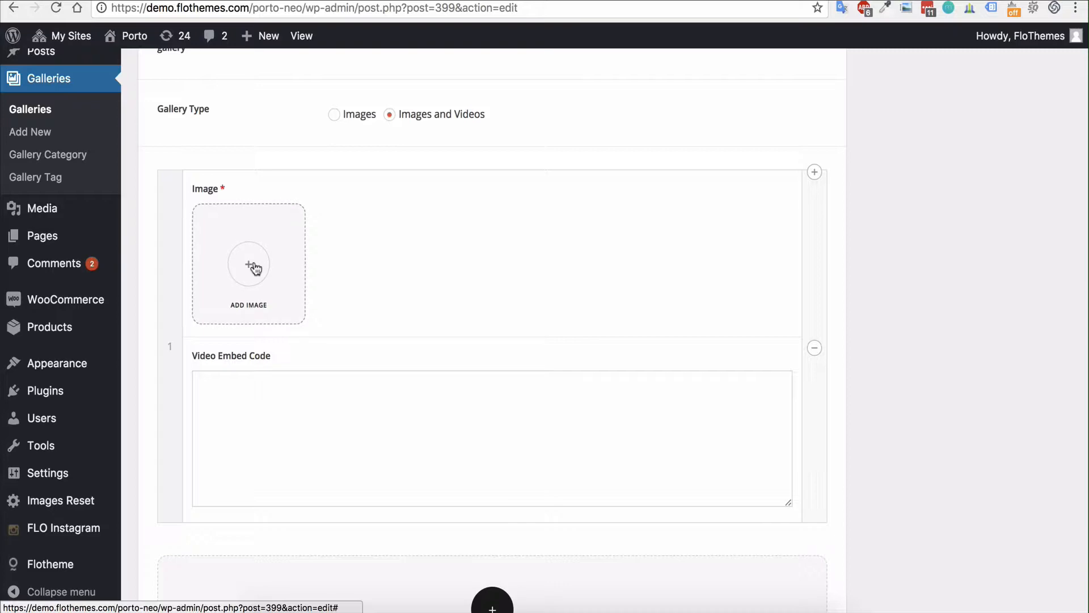
{"action": "left_click", "coordinate": [255, 268]}
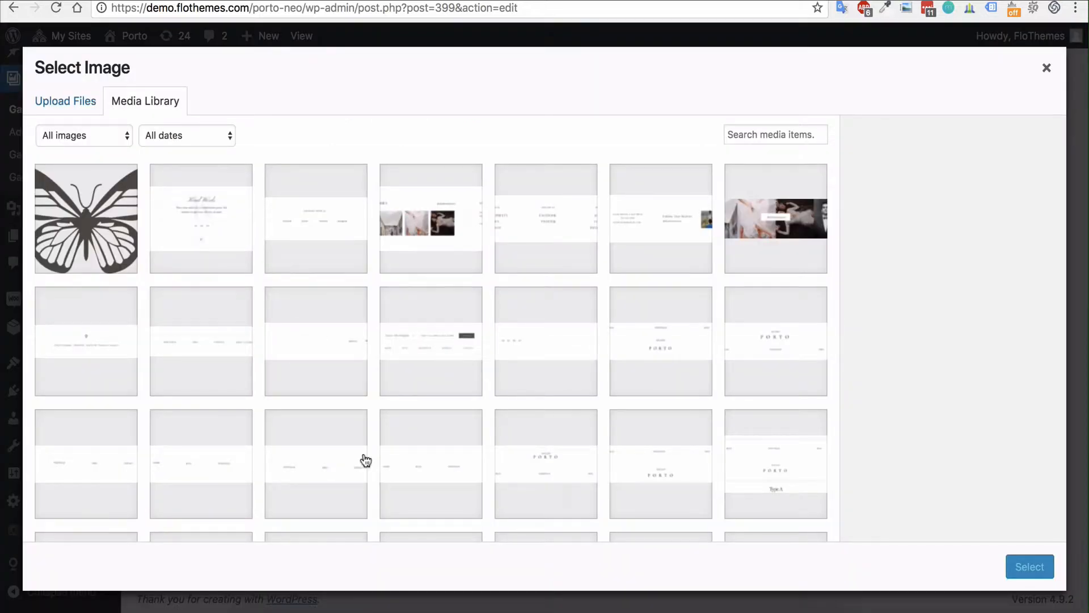
{"action": "scroll", "coordinate": [363, 459], "scroll_direction": "down", "scroll_amount": 10}
{"action": "scroll", "coordinate": [365, 457], "scroll_direction": "down", "scroll_amount": 8}
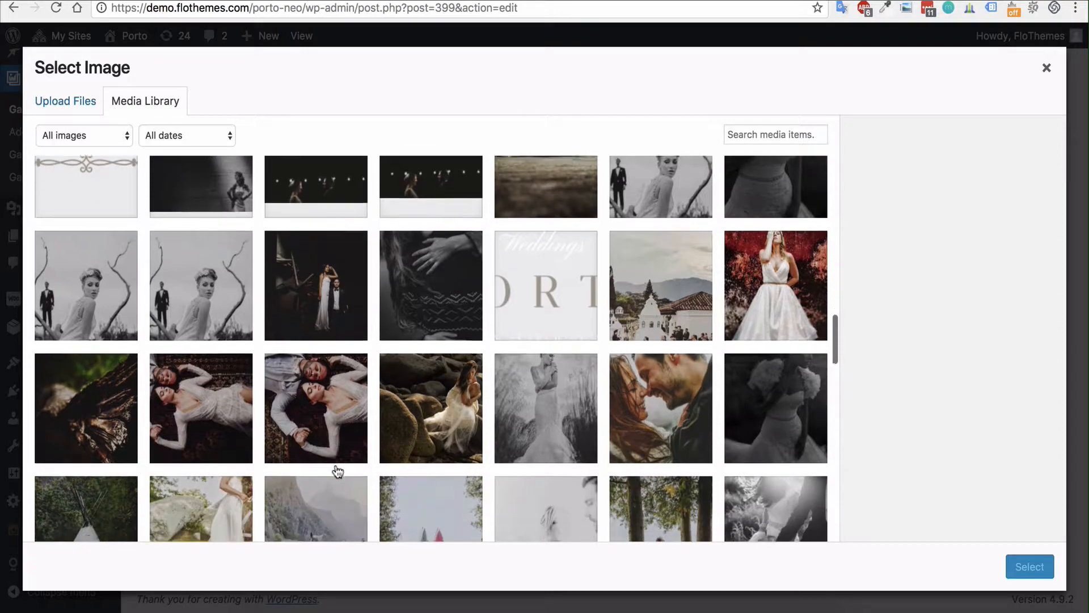
{"action": "left_click", "coordinate": [312, 414]}
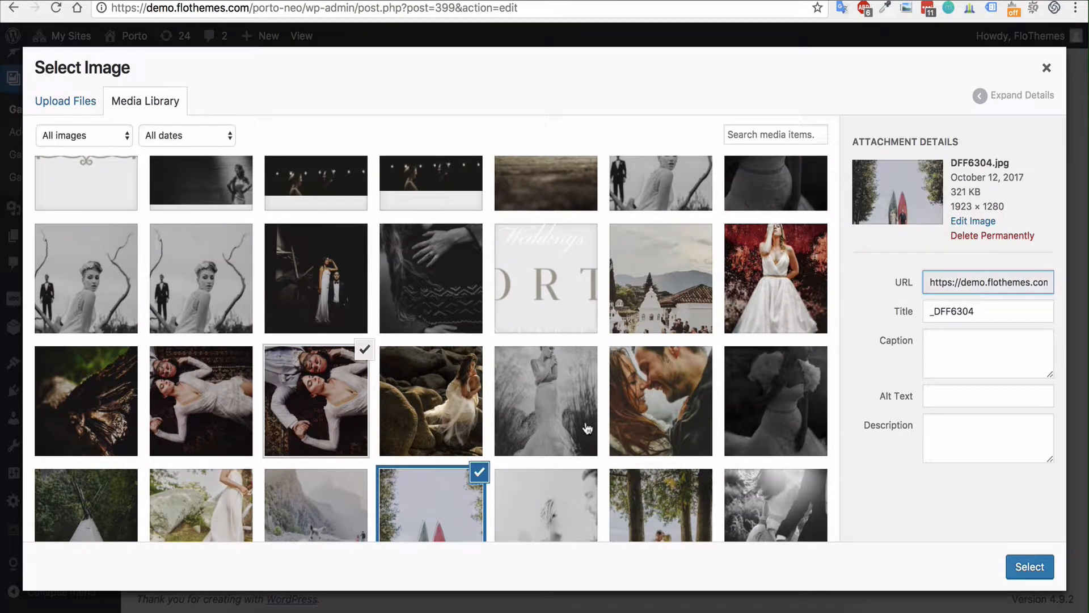
{"action": "scroll", "coordinate": [587, 428], "scroll_direction": "down", "scroll_amount": 3}
{"action": "left_click", "coordinate": [539, 498]}
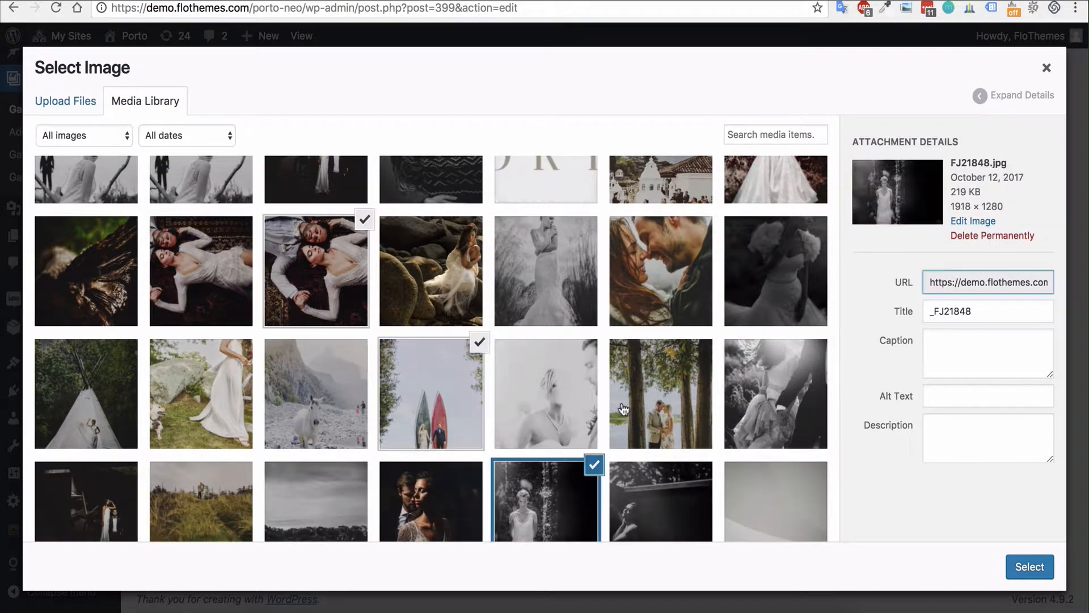
{"action": "left_click", "coordinate": [635, 394]}
{"action": "left_click", "coordinate": [675, 286]}
{"action": "left_click", "coordinate": [752, 400]}
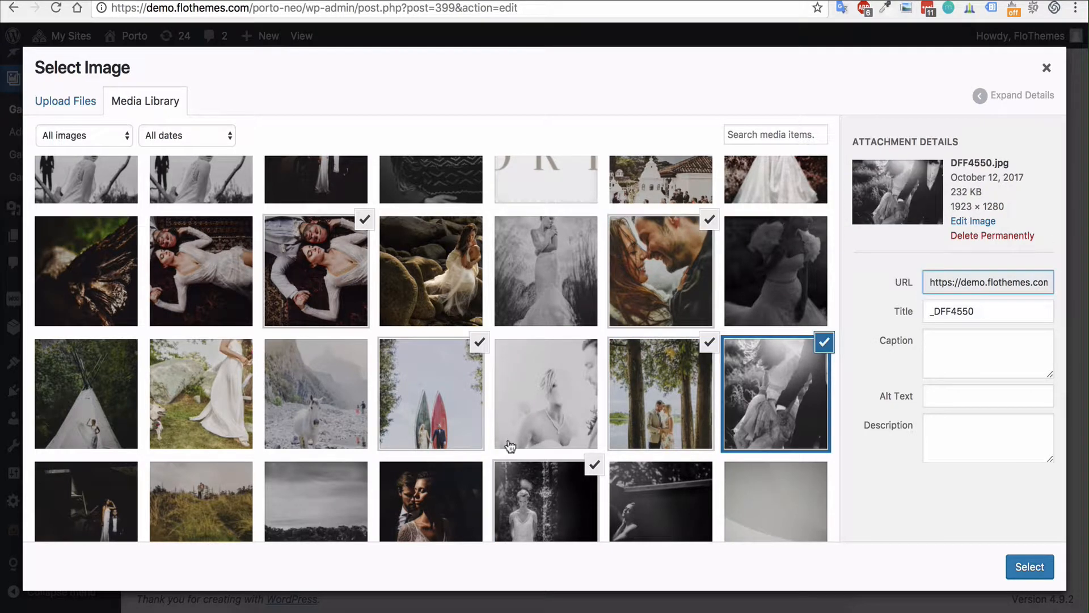
{"action": "left_click", "coordinate": [187, 525]}
{"action": "left_click", "coordinate": [205, 394]}
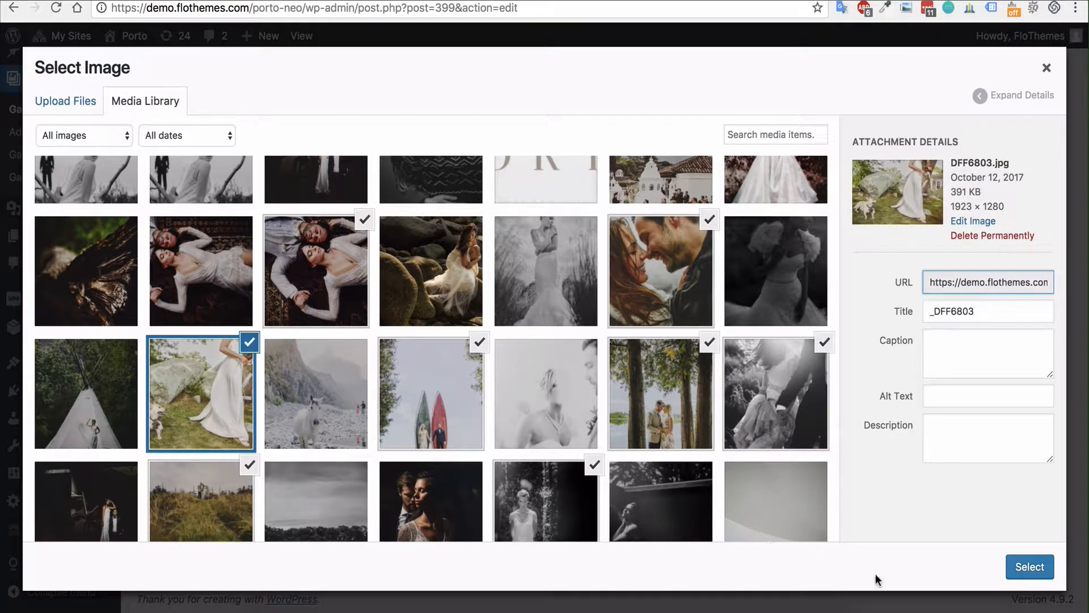
{"action": "left_click", "coordinate": [1023, 569]}
- Look through the added image and video entries, and start editing the first entry's Video Embed Code
{"action": "scroll", "coordinate": [949, 501], "scroll_direction": "down", "scroll_amount": 20}
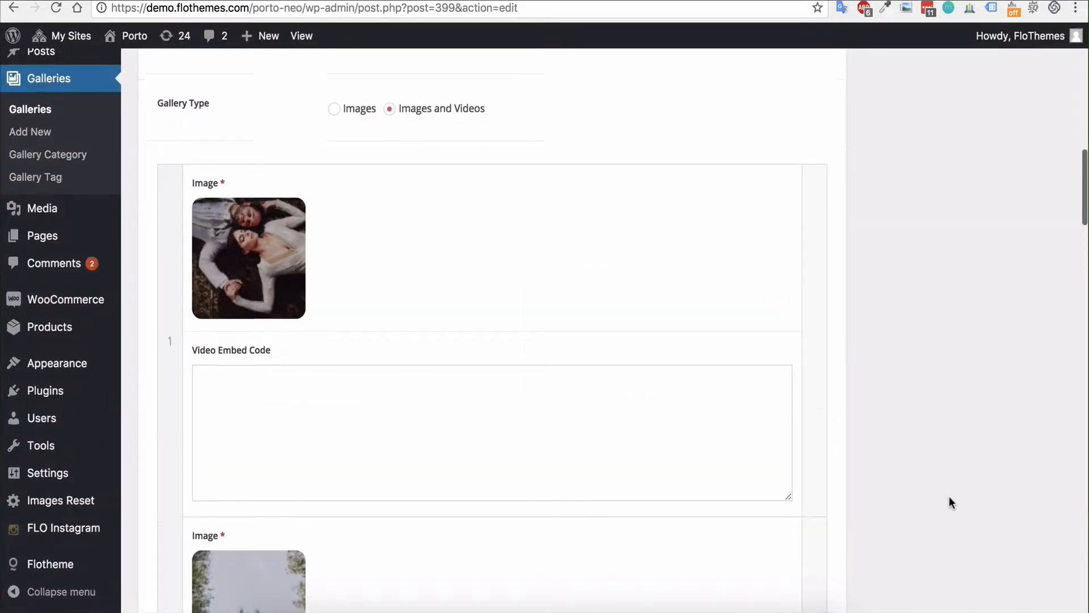
{"action": "scroll", "coordinate": [949, 502], "scroll_direction": "up", "scroll_amount": 10}
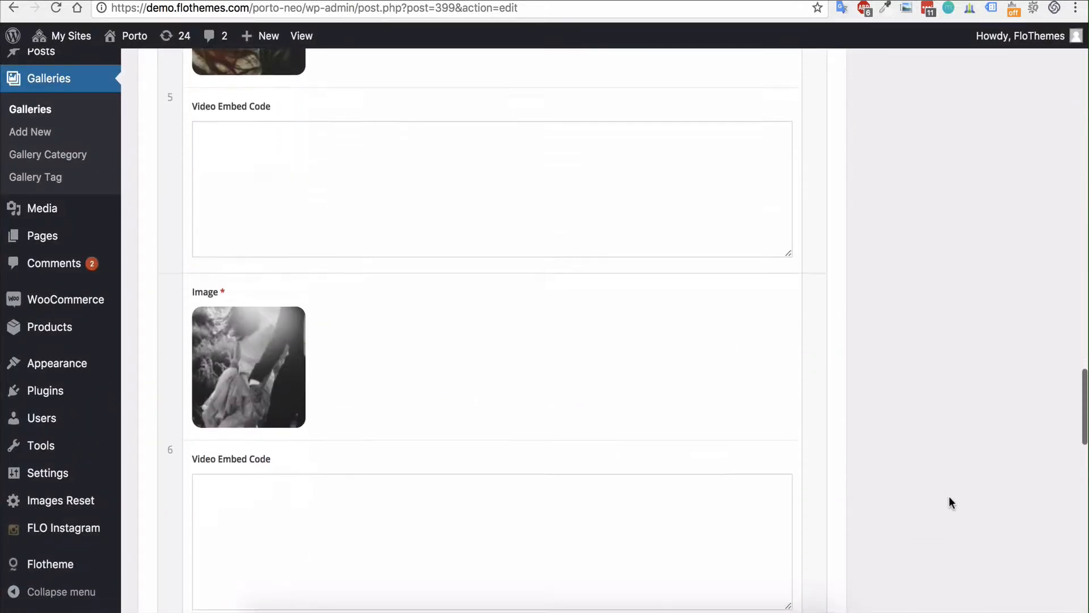
{"action": "scroll", "coordinate": [910, 448], "scroll_direction": "up", "scroll_amount": 10}
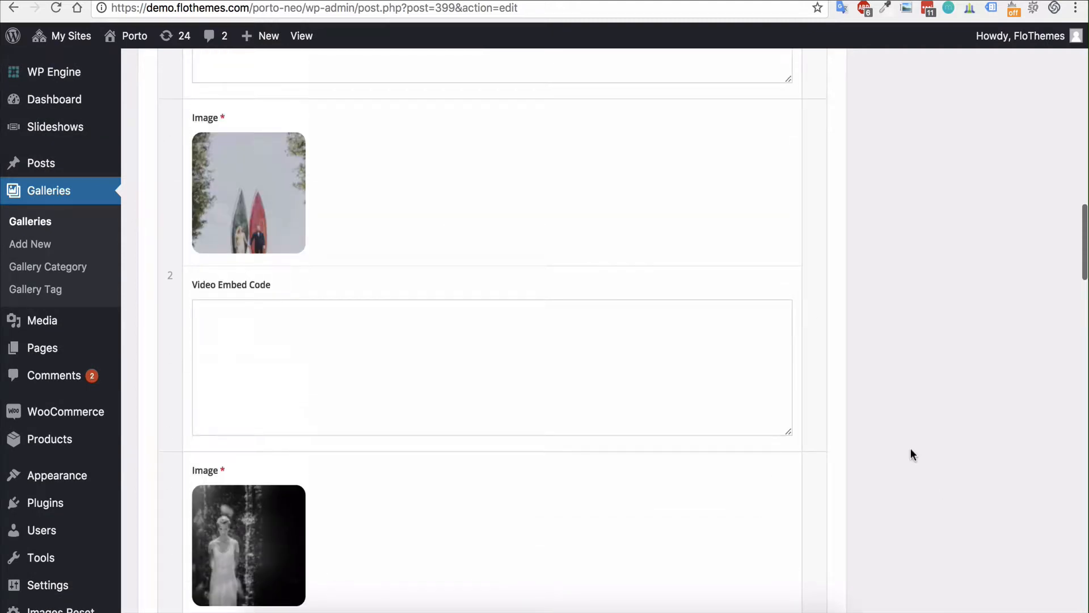
{"action": "left_click", "coordinate": [339, 363]}
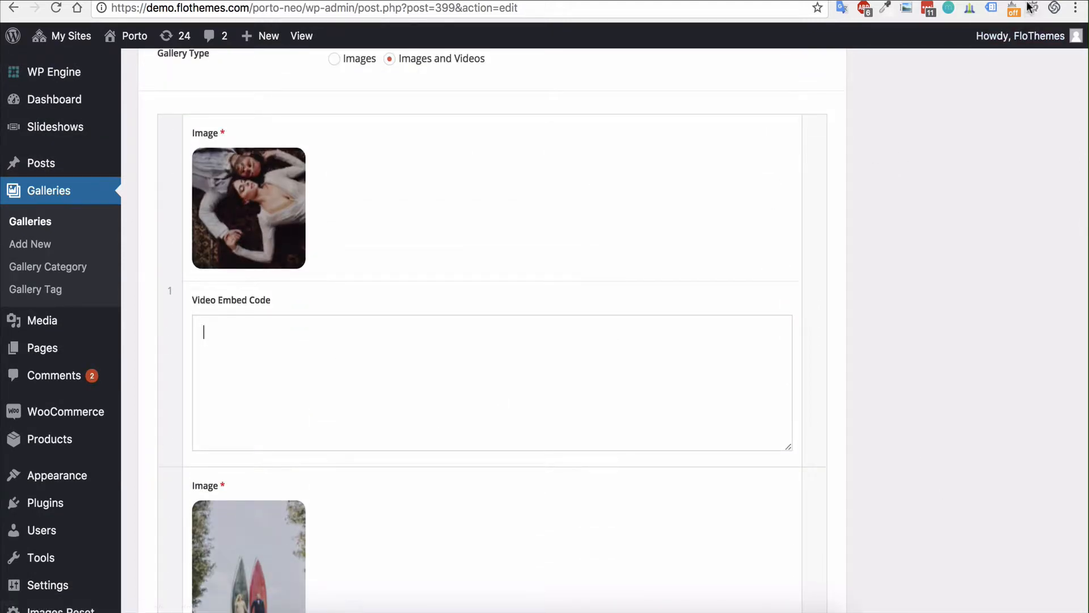
- Open the YouTube home page in a new browser tab
{"action": "key", "text": "super+t"}
{"action": "type", "text": "youtube.com/watch?v=ku1g8X70T9"}
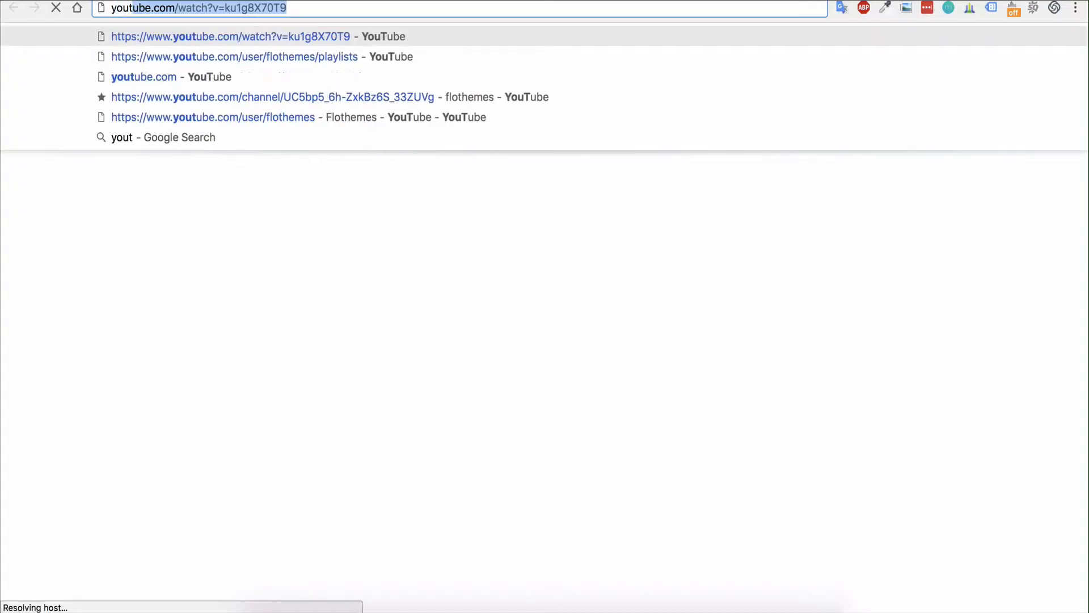
{"action": "key", "text": "Down"}
{"action": "key", "text": "Down"}
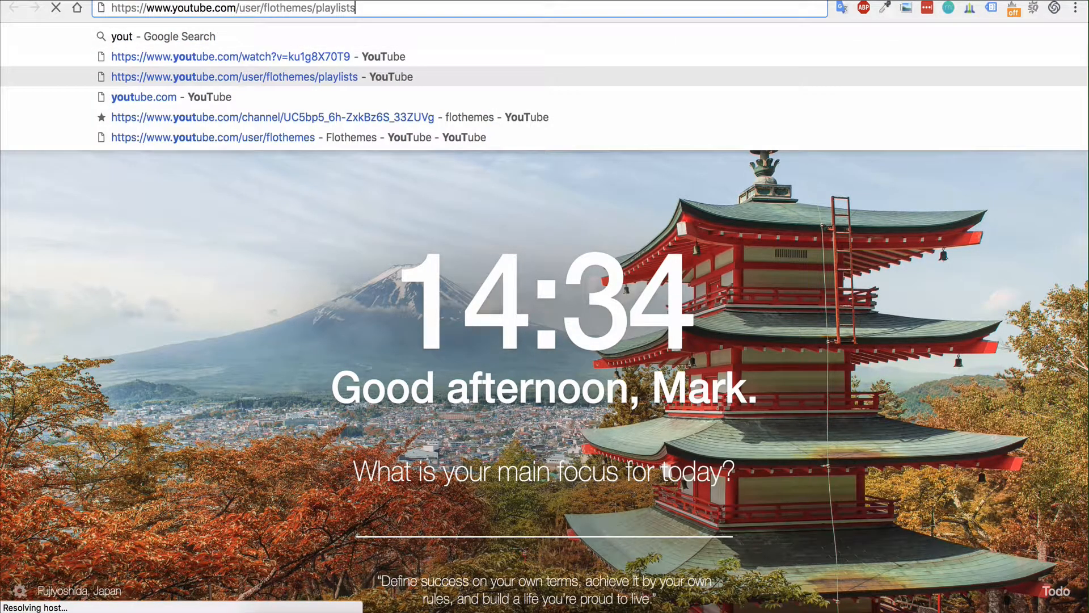
{"action": "key", "text": "Down"}
{"action": "key", "text": "Return"}
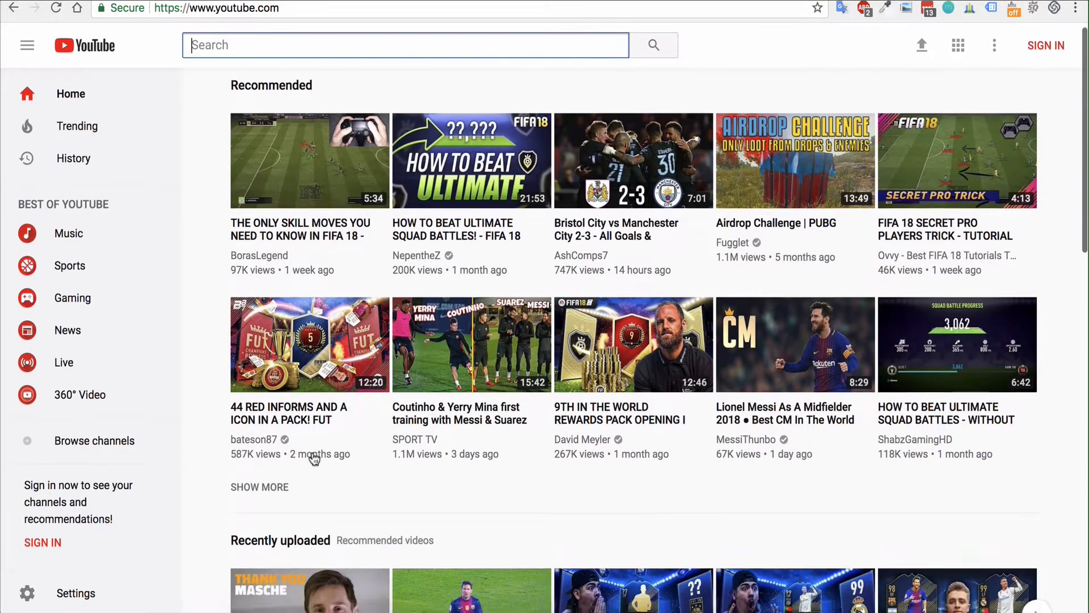
- Search YouTube for "photograph" and open the video "Ed Sheeran - Photograph (Lyrics)"
{"action": "scroll", "coordinate": [314, 459], "scroll_direction": "down", "scroll_amount": 7}
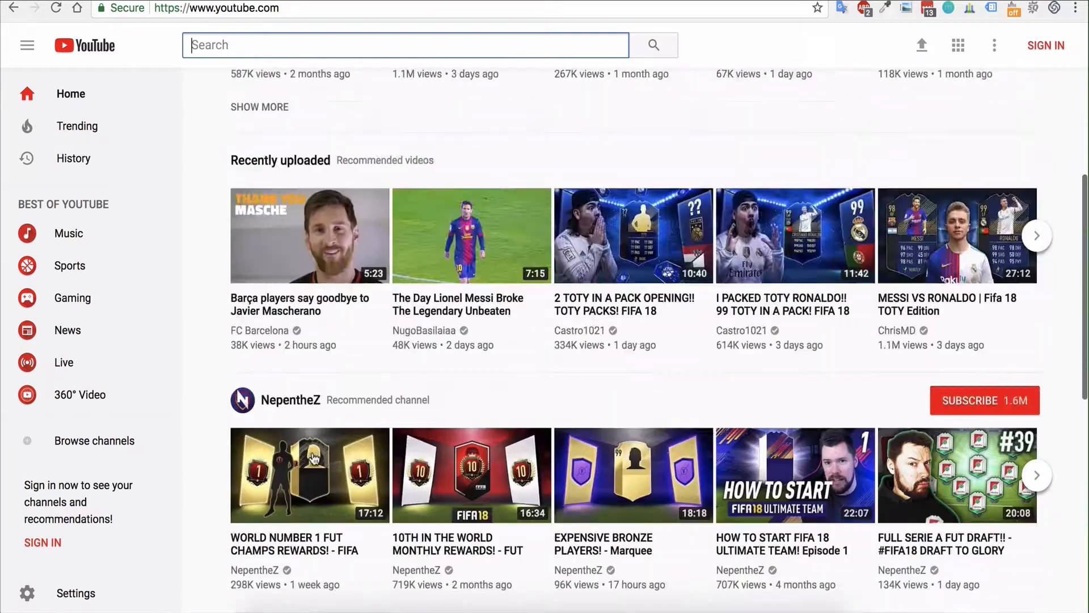
{"action": "scroll", "coordinate": [314, 458], "scroll_direction": "up", "scroll_amount": 7}
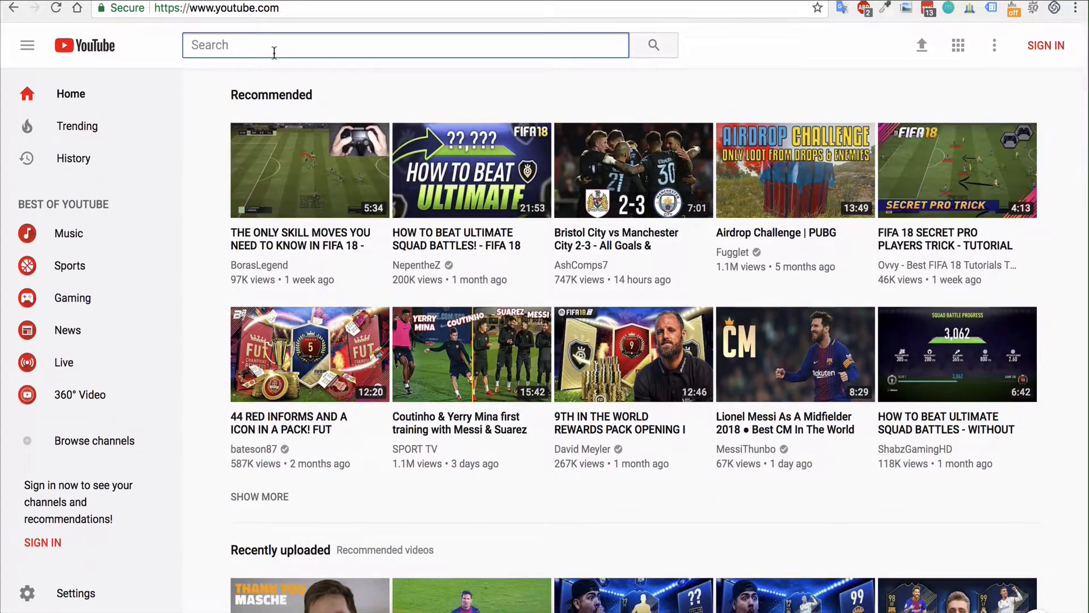
{"action": "type", "text": "photog"}
{"action": "key", "text": "Down"}
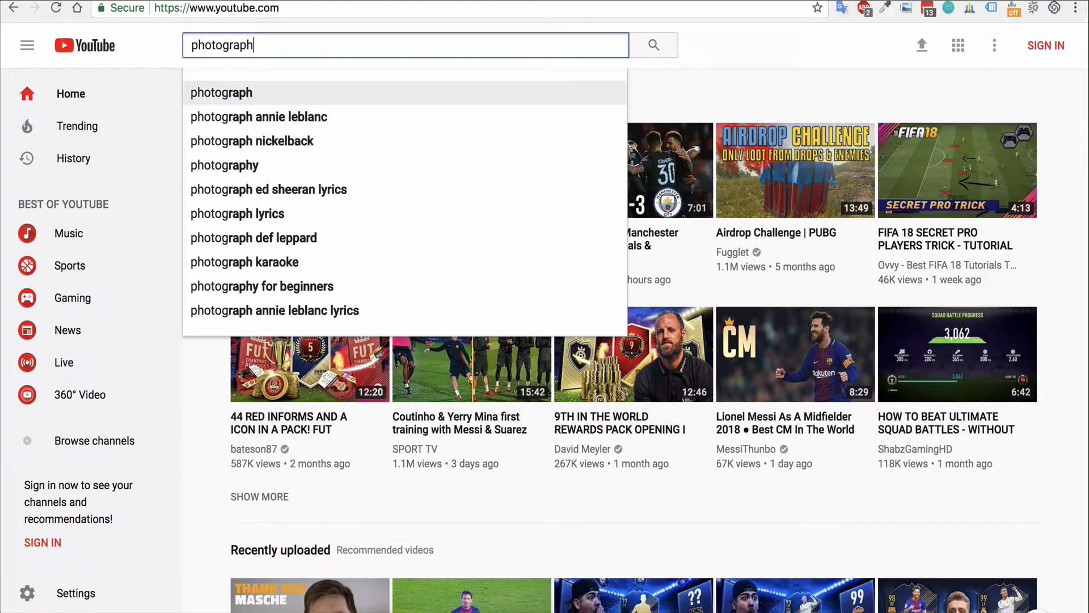
{"action": "key", "text": "Return"}
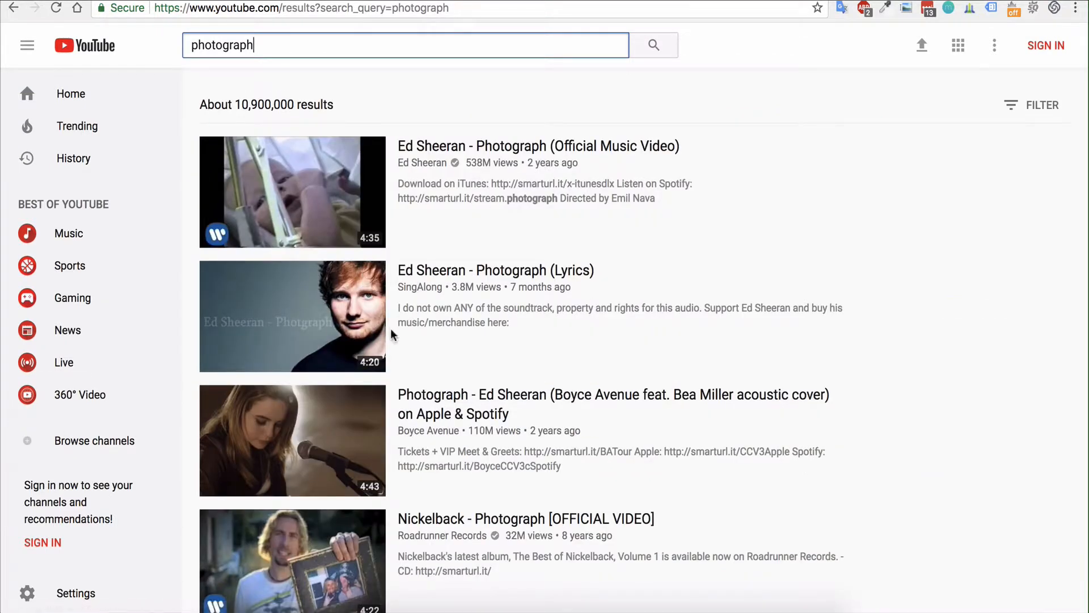
{"action": "left_click", "coordinate": [497, 275]}
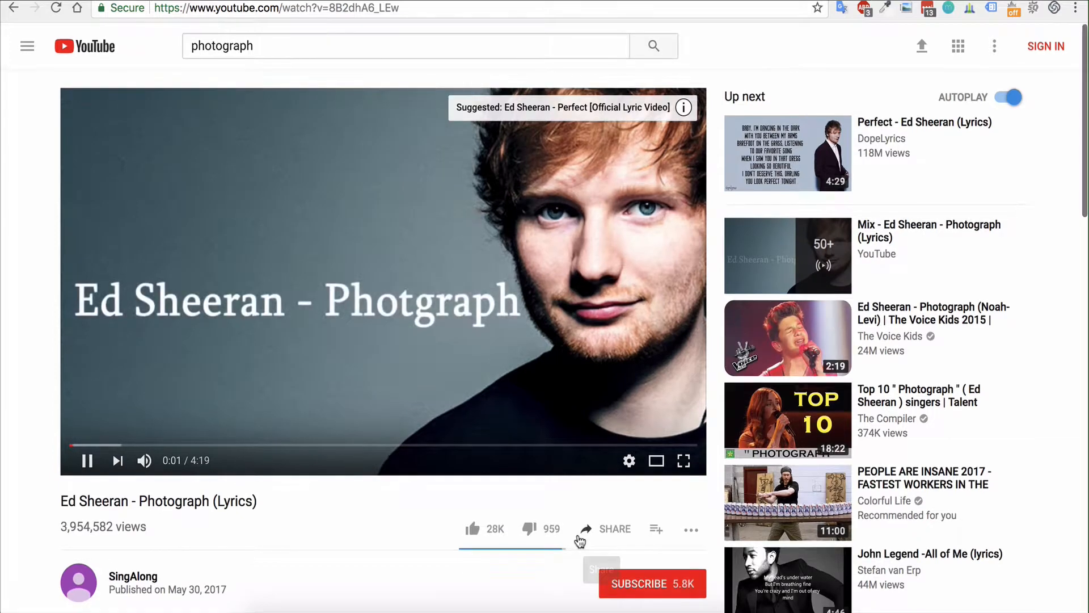
- Open the embed code of the Ed Sheeran video through its sharing options
{"action": "left_click", "coordinate": [606, 529]}
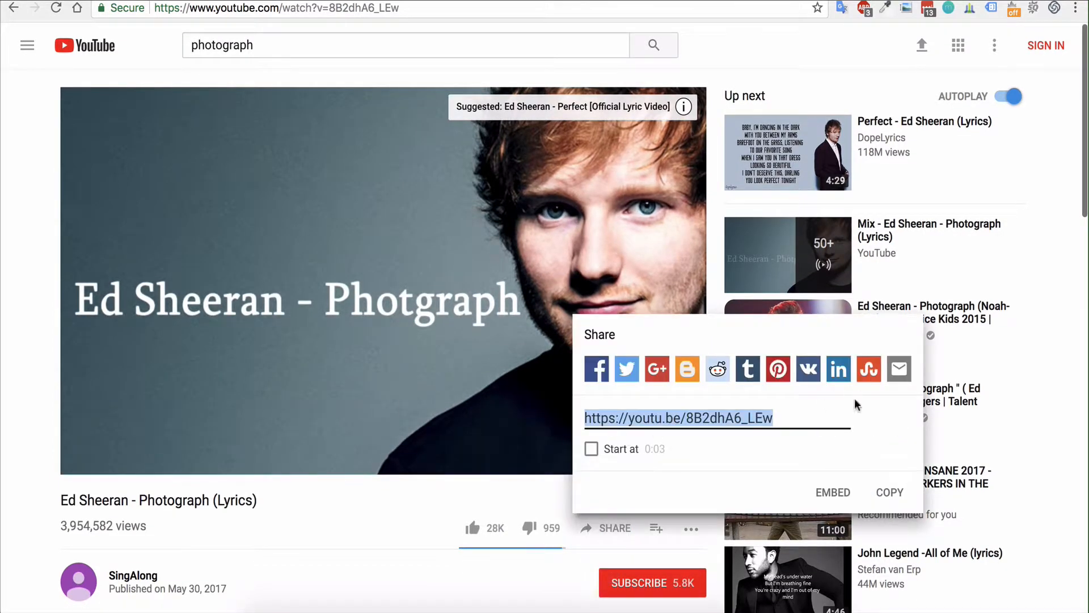
{"action": "left_click", "coordinate": [832, 492]}
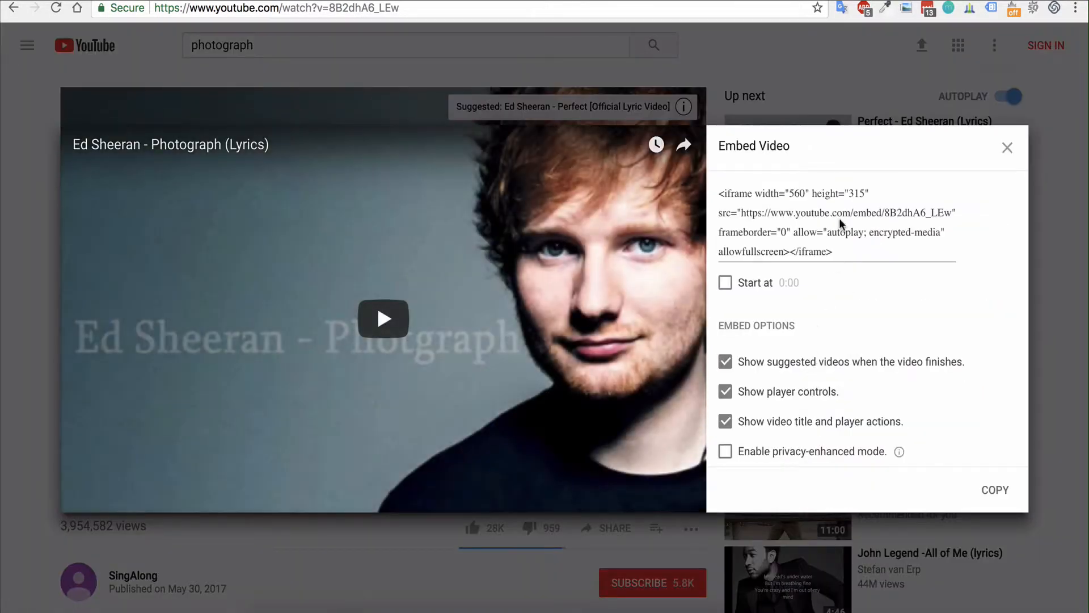
{"action": "left_click", "coordinate": [840, 222]}
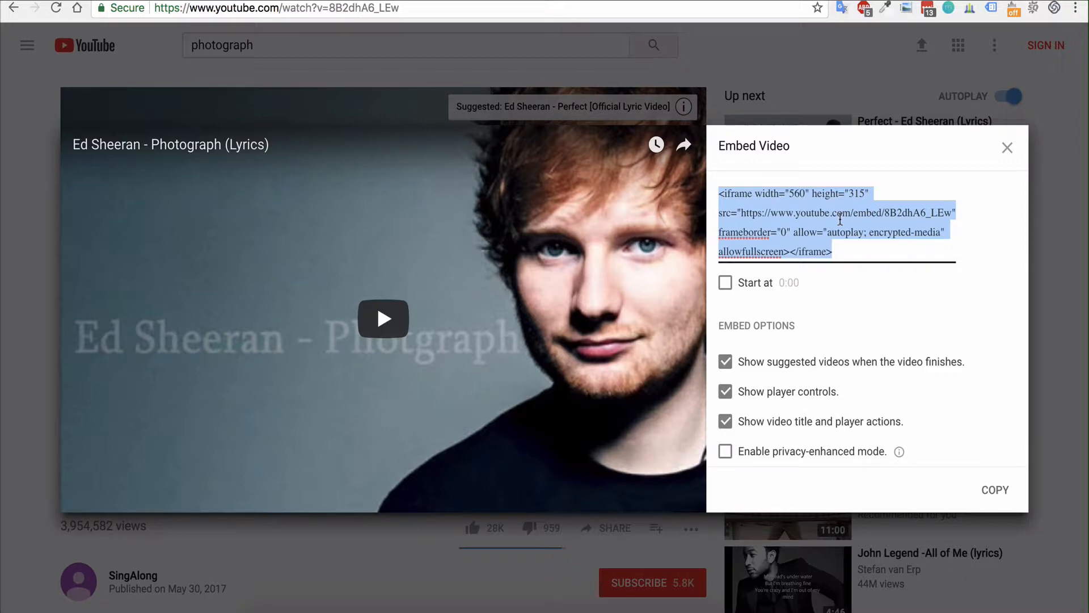
- Turn off suggested videos and the video title and player actions, keep player controls on, and copy the embed code
{"action": "left_click", "coordinate": [726, 363]}
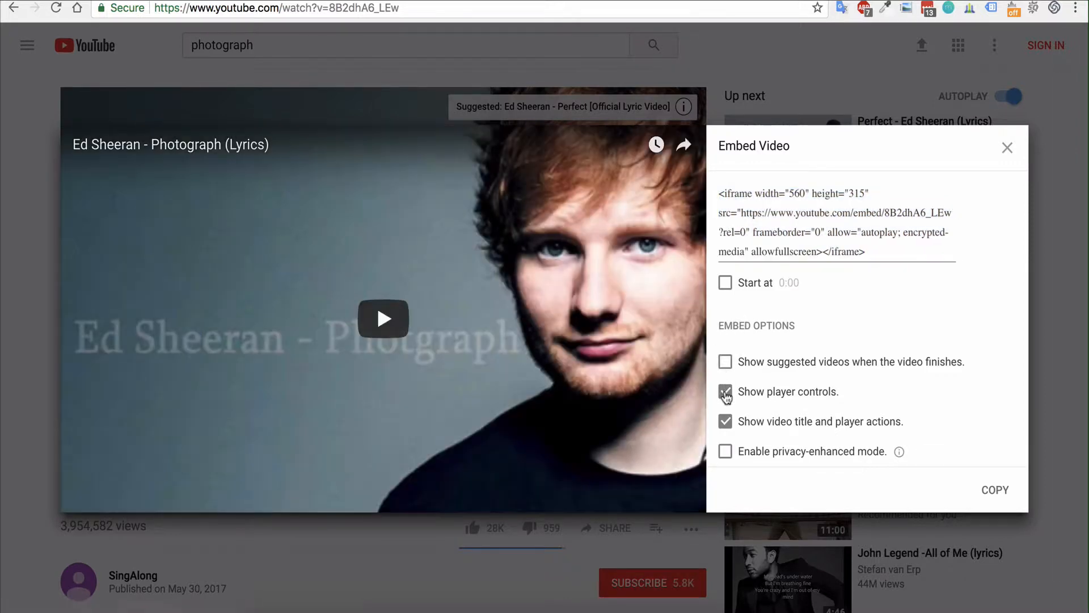
{"action": "left_click", "coordinate": [726, 392]}
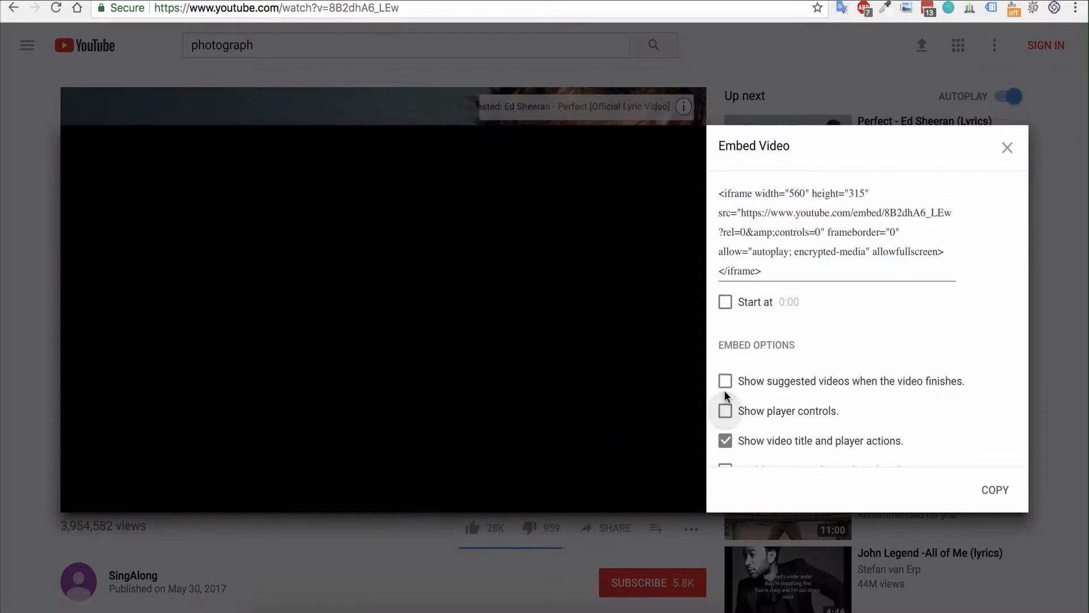
{"action": "left_click", "coordinate": [725, 411]}
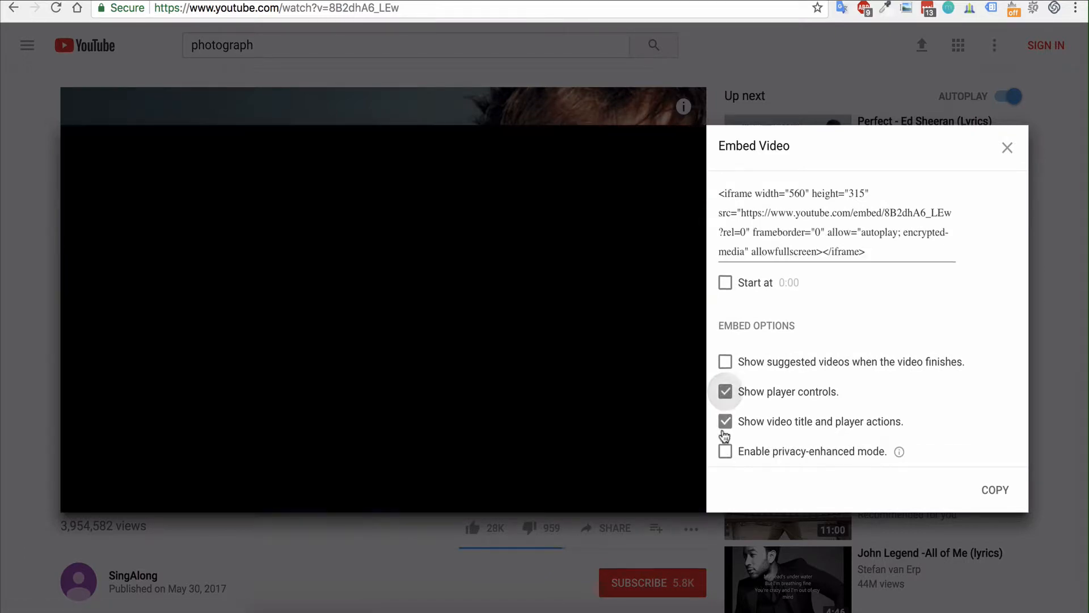
{"action": "left_click", "coordinate": [726, 421]}
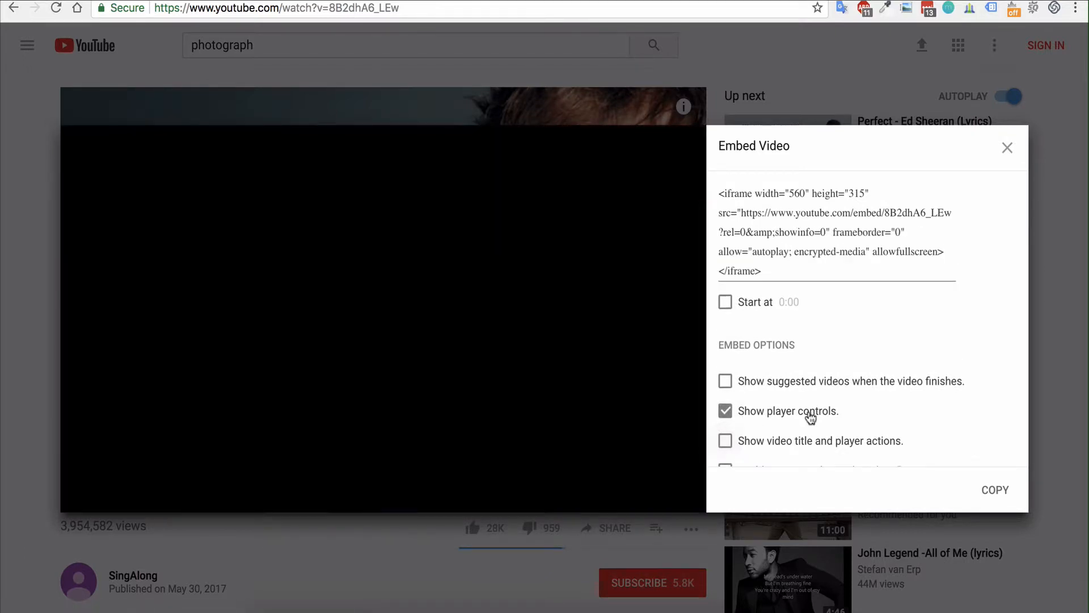
{"action": "scroll", "coordinate": [780, 396], "scroll_direction": "down", "scroll_amount": 2}
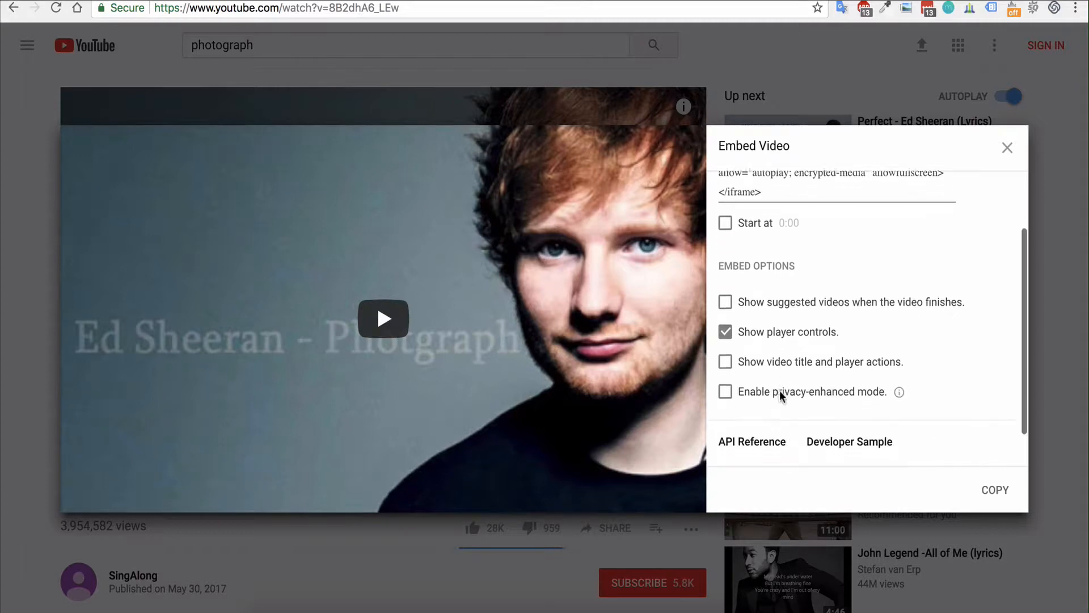
{"action": "left_click", "coordinate": [992, 492]}
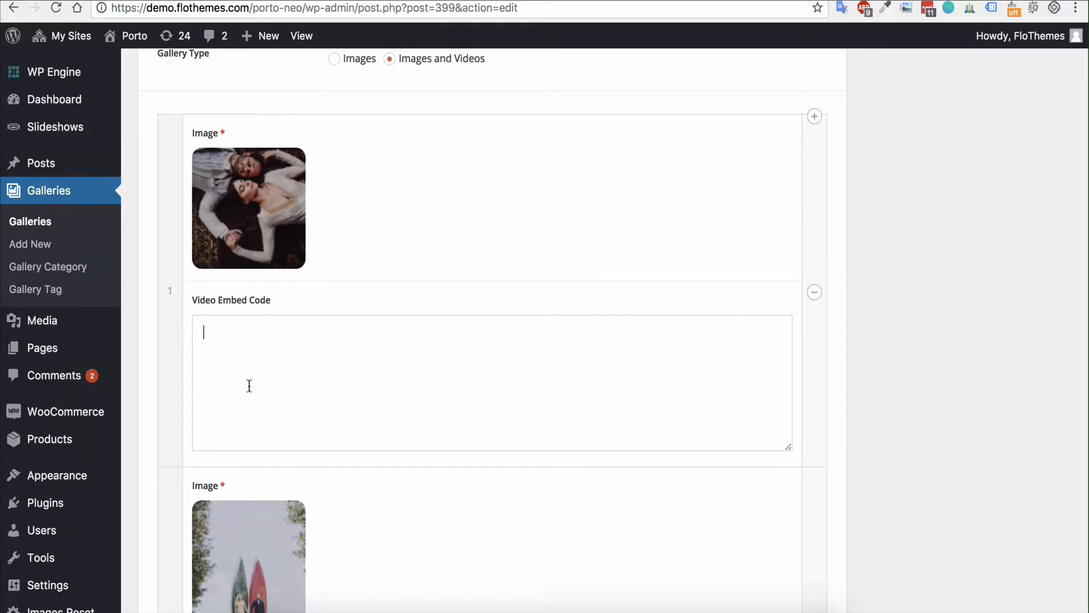
- Paste the YouTube iframe code into the first entry's Video Embed Code and update the gallery
{"action": "key", "text": "super+v"}
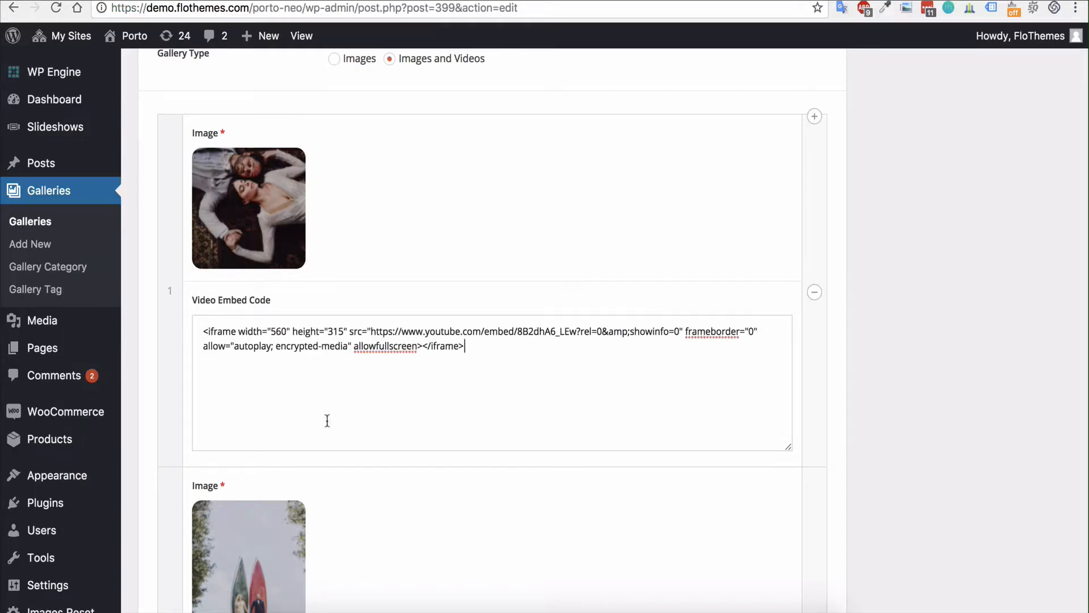
{"action": "scroll", "coordinate": [937, 409], "scroll_direction": "down", "scroll_amount": 1}
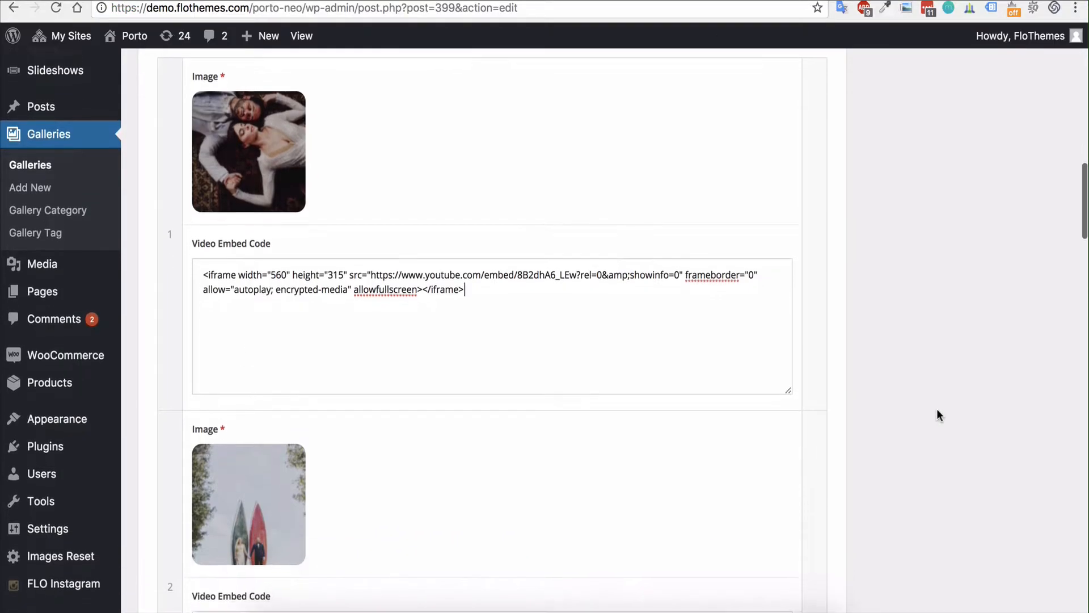
{"action": "scroll", "coordinate": [937, 408], "scroll_direction": "up", "scroll_amount": 15}
{"action": "left_click", "coordinate": [1039, 328]}
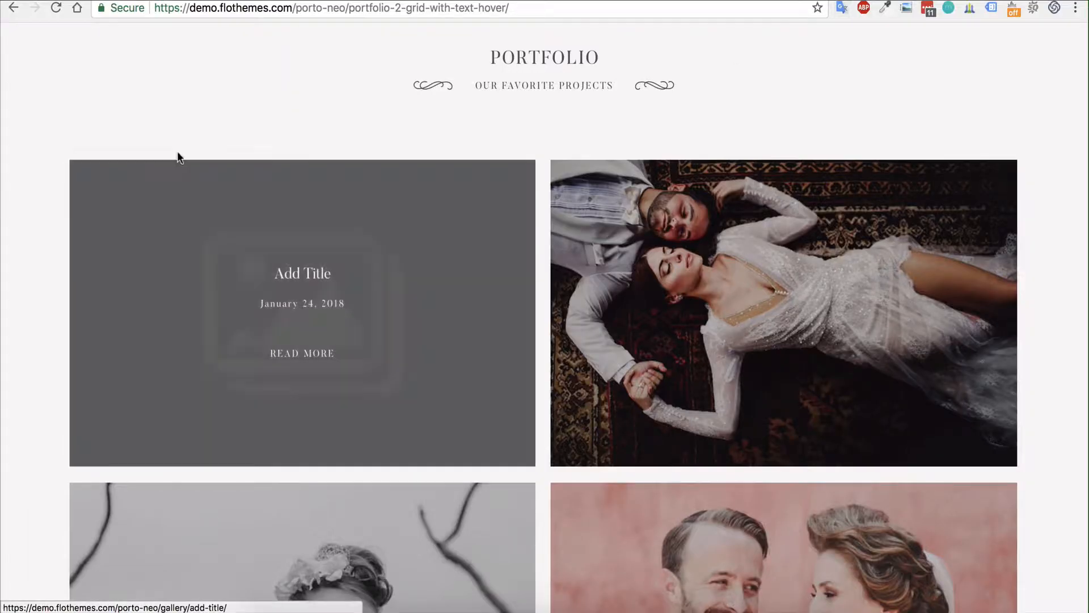
- Open the Add Title gallery from the live portfolio page and play the video in its first slide
{"action": "left_click", "coordinate": [349, 281]}
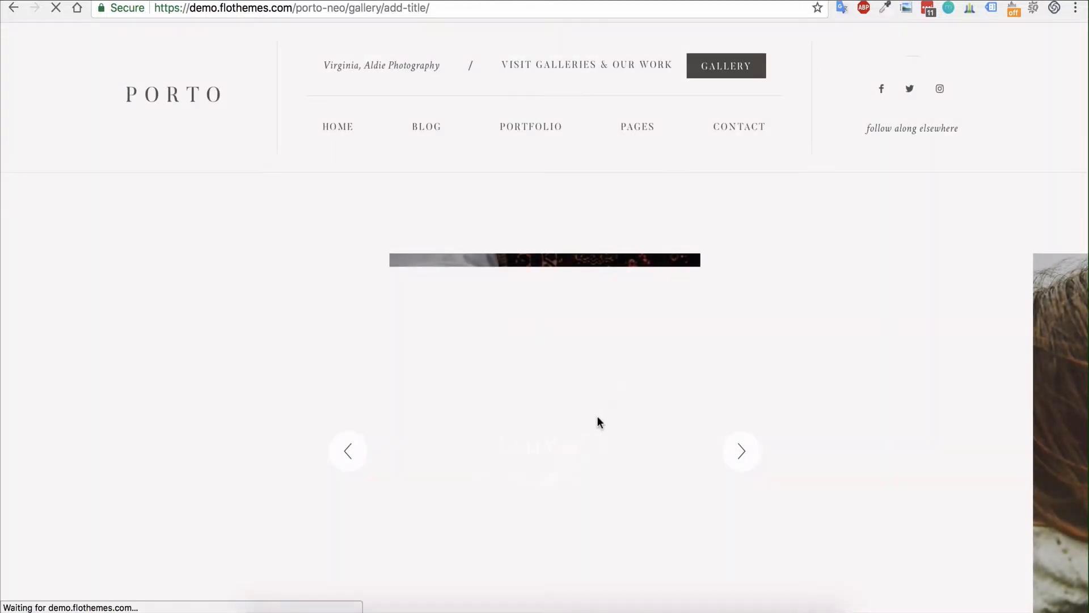
{"action": "scroll", "coordinate": [718, 391], "scroll_direction": "down", "scroll_amount": 3}
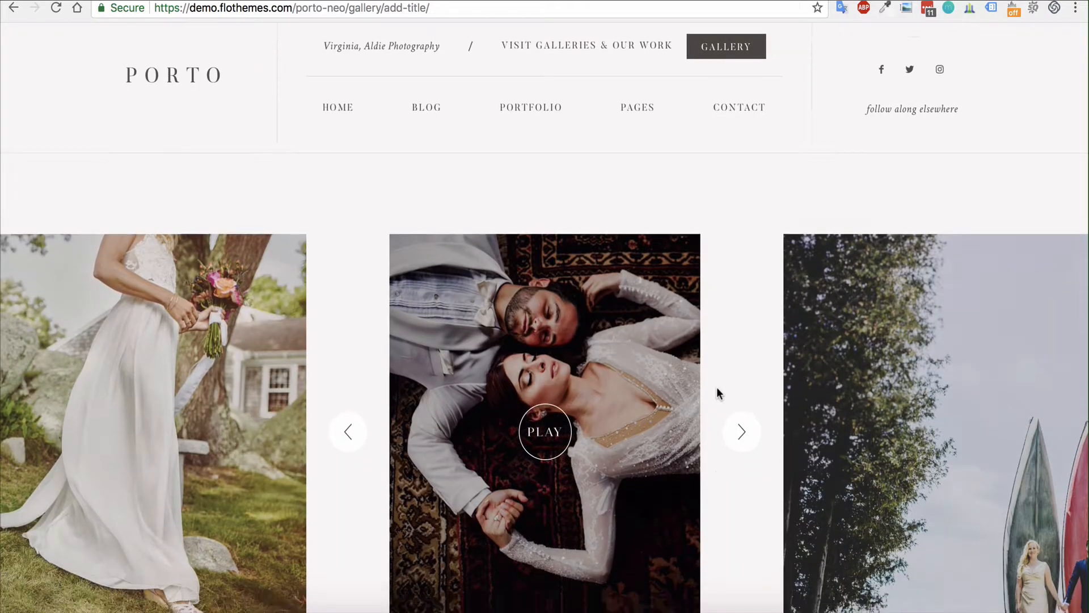
{"action": "left_click", "coordinate": [548, 358]}
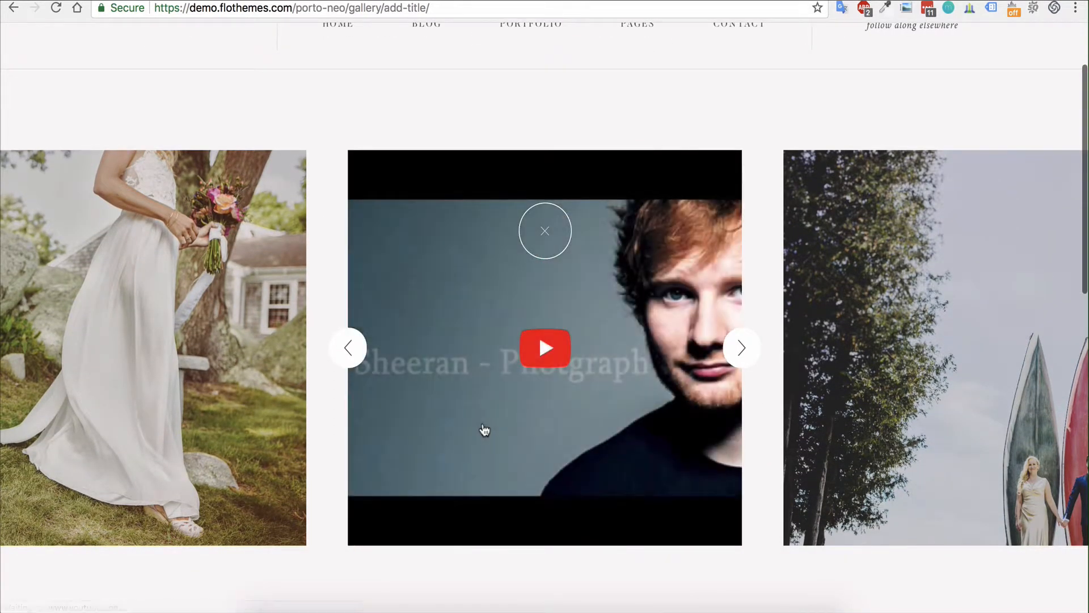
{"action": "left_click", "coordinate": [546, 349]}
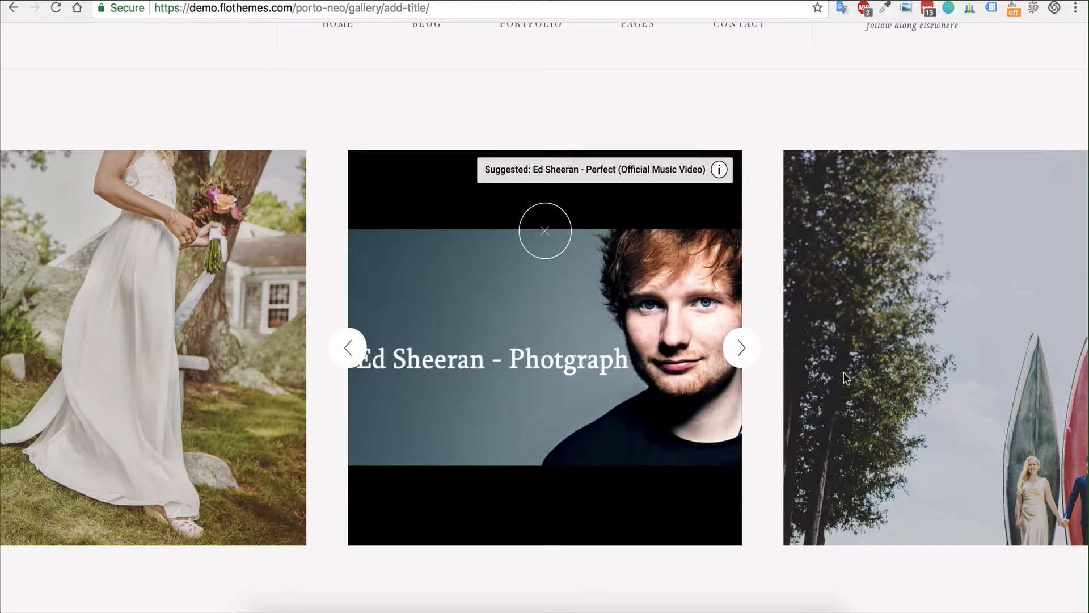
- Go to the next slide and back to the playing video, and close the video
{"action": "left_click", "coordinate": [749, 362]}
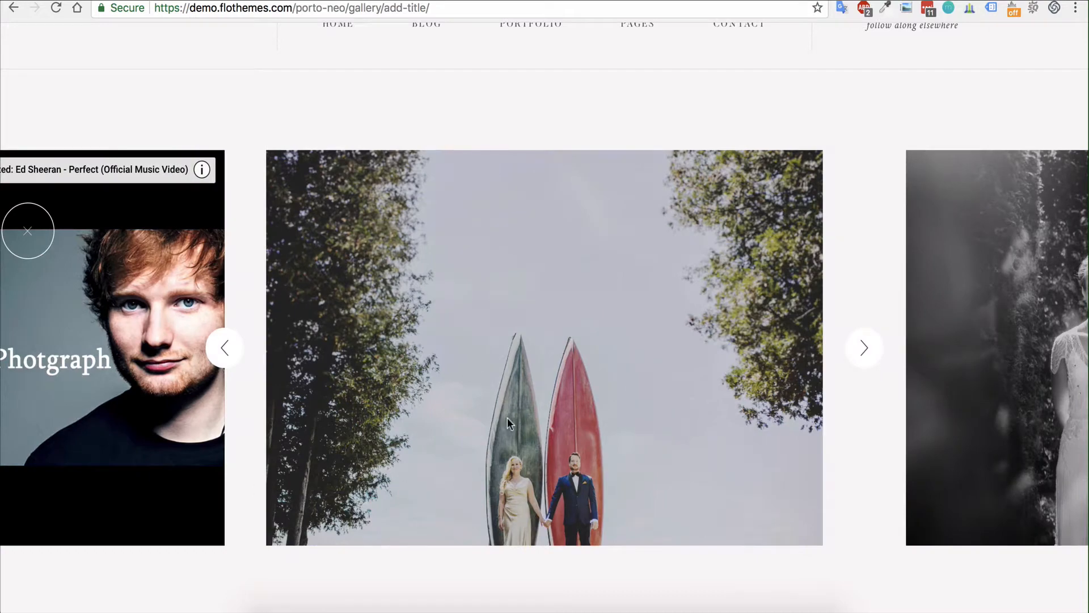
{"action": "left_click", "coordinate": [233, 345]}
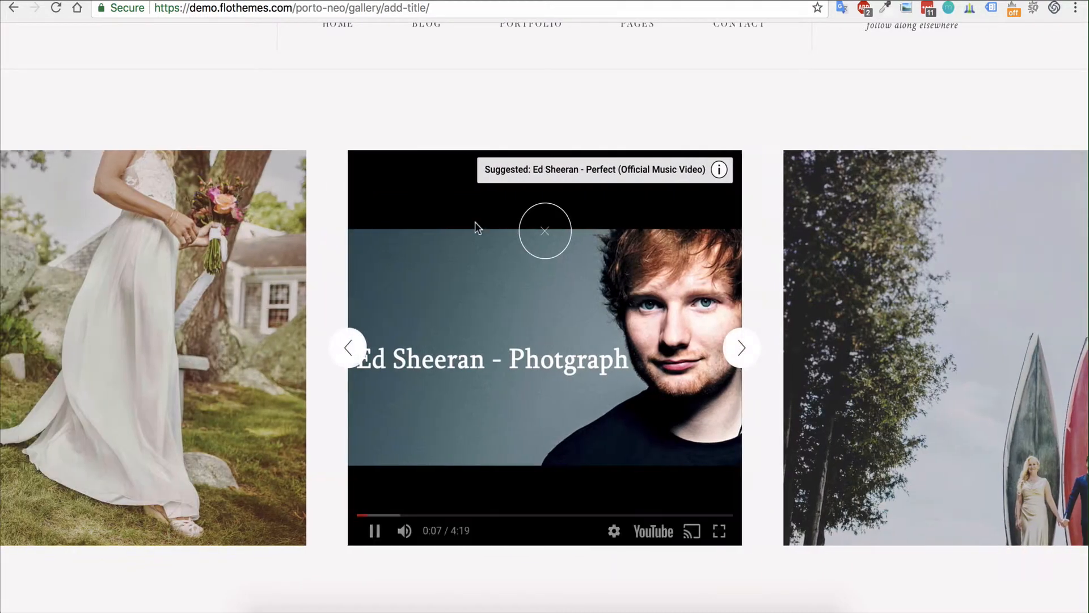
{"action": "left_click", "coordinate": [544, 231]}
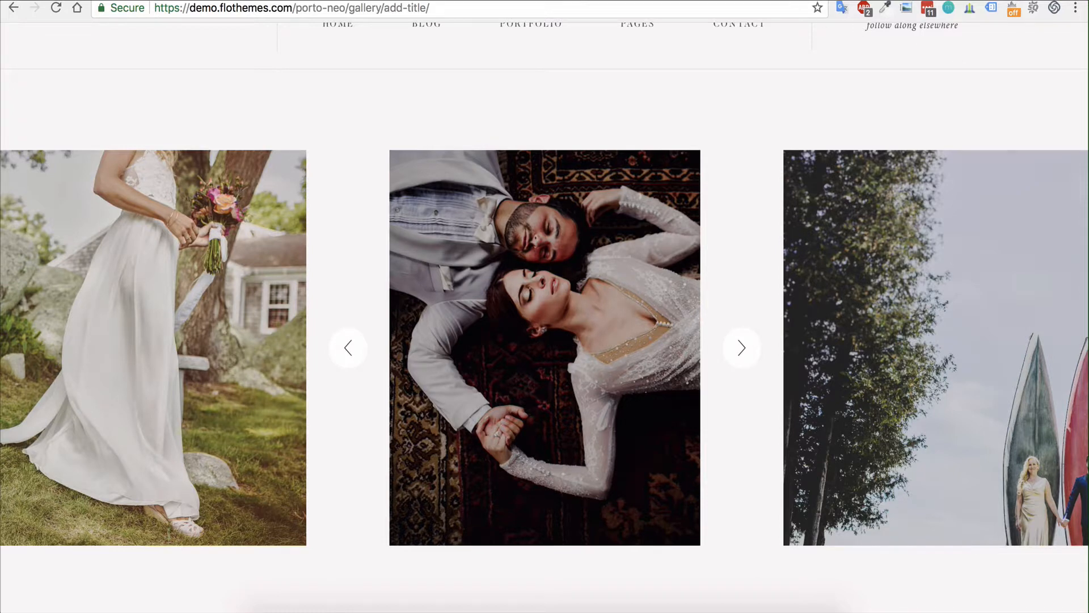
- Return to the gallery's edit page and review the custom layout and gallery type settings
{"action": "key", "text": "ctrl+shift+Tab"}
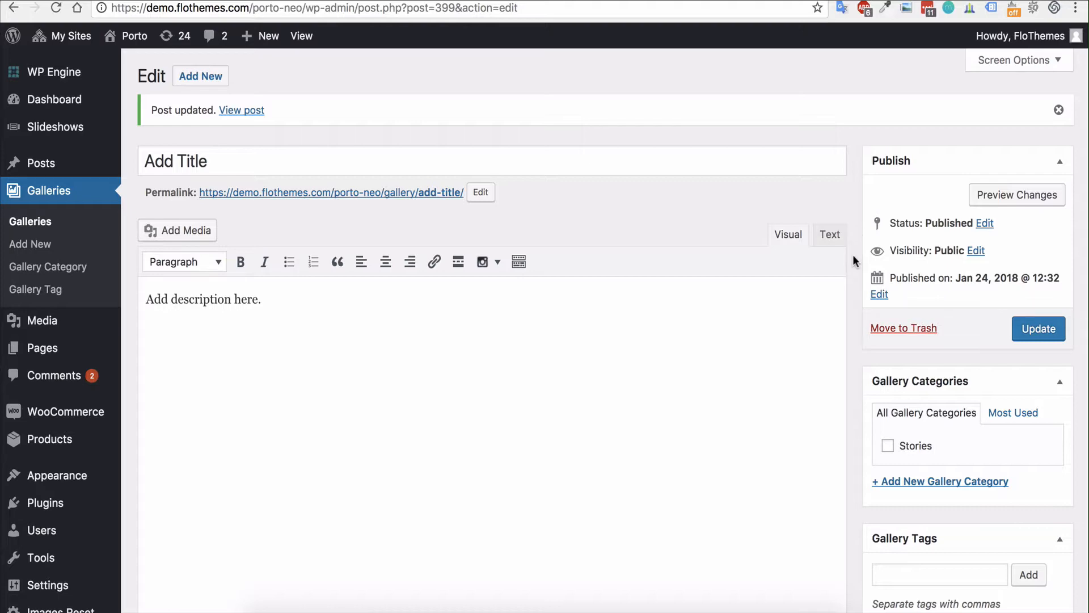
{"action": "scroll", "coordinate": [852, 261], "scroll_direction": "down", "scroll_amount": 9}
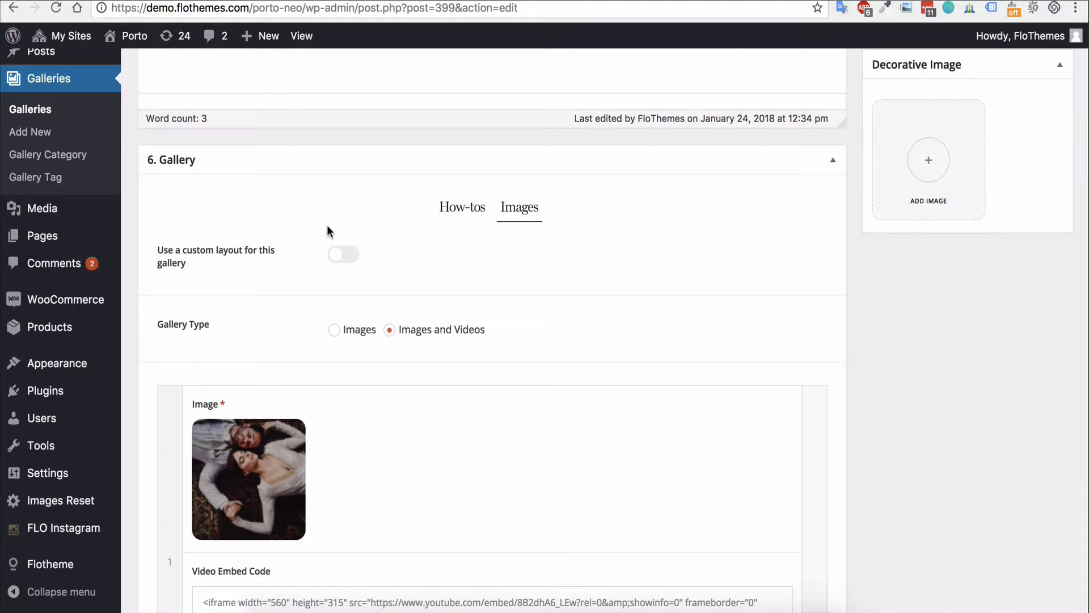
{"action": "scroll", "coordinate": [278, 226], "scroll_direction": "down", "scroll_amount": 2}
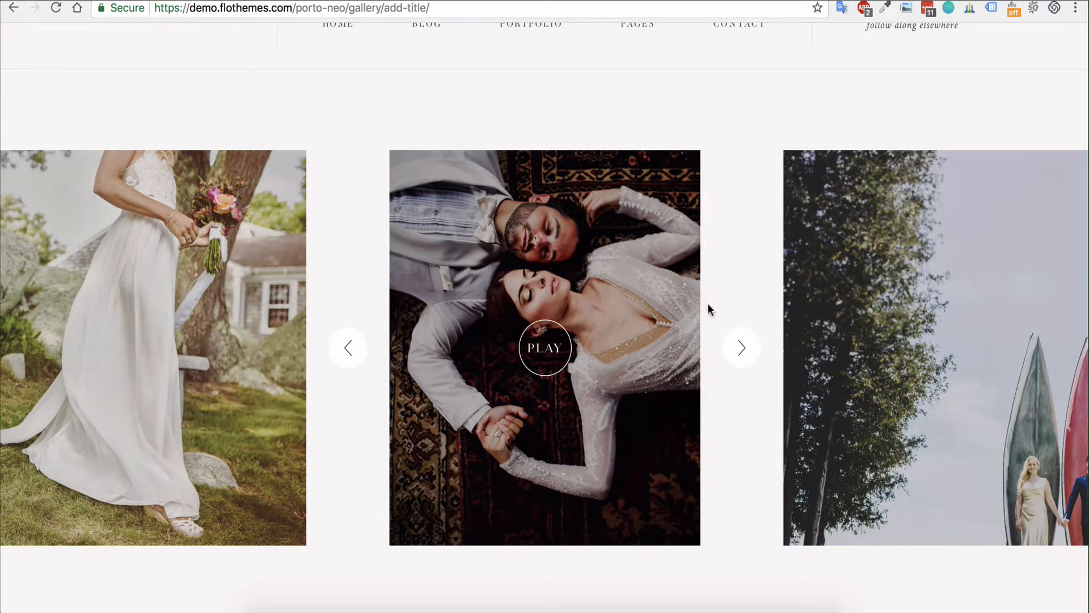
- Browse forward through the photo slides of the live gallery to check its slider layout
{"action": "left_click", "coordinate": [736, 349]}
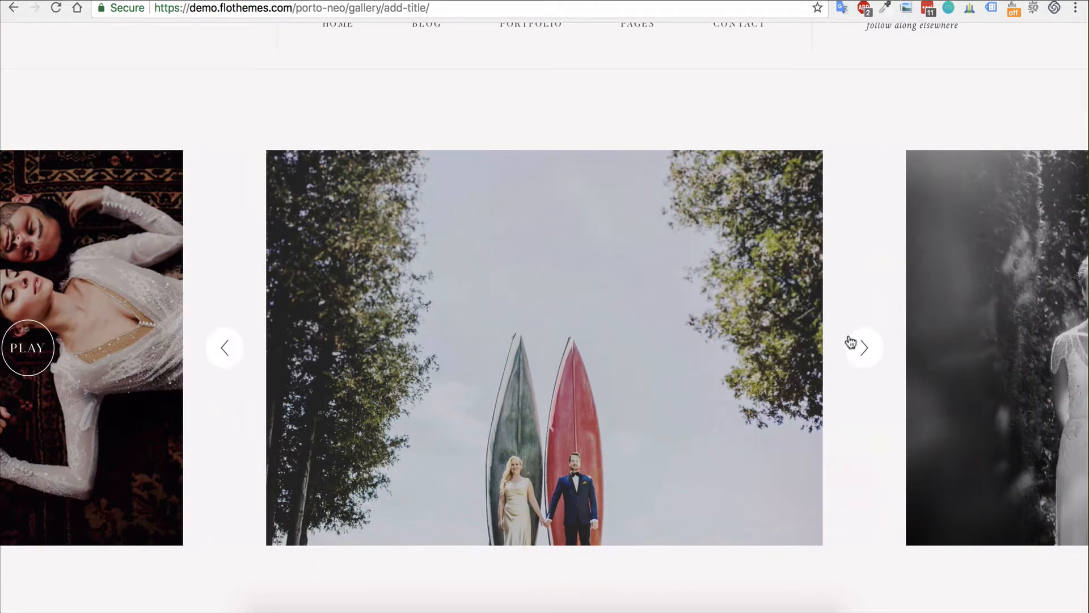
{"action": "left_click", "coordinate": [850, 344]}
{"action": "left_click", "coordinate": [864, 347]}
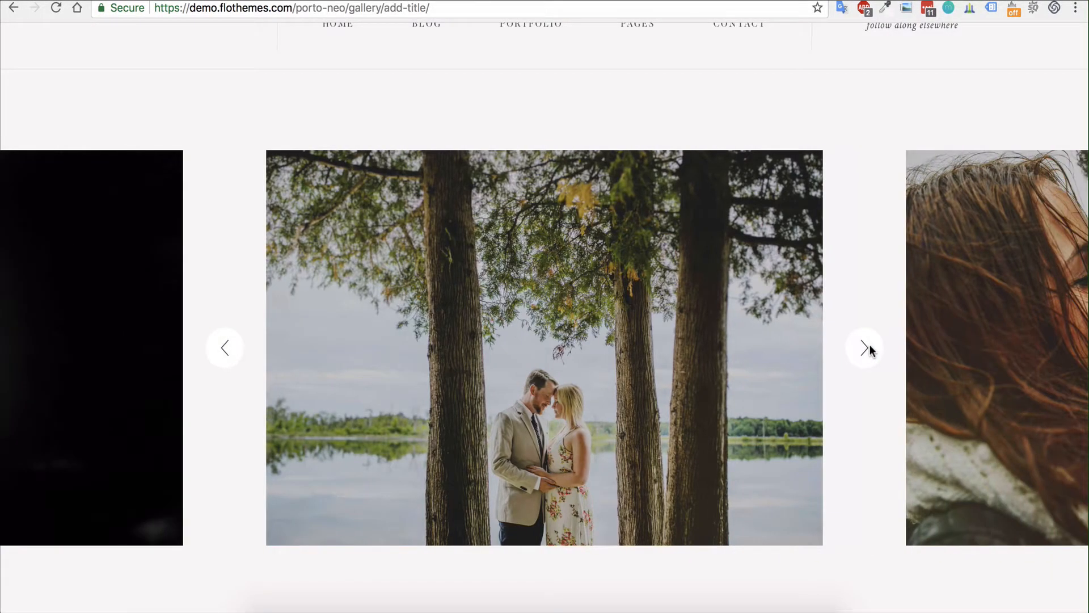
{"action": "left_click", "coordinate": [870, 346]}
{"action": "left_click", "coordinate": [869, 346]}
{"action": "left_click", "coordinate": [869, 346]}
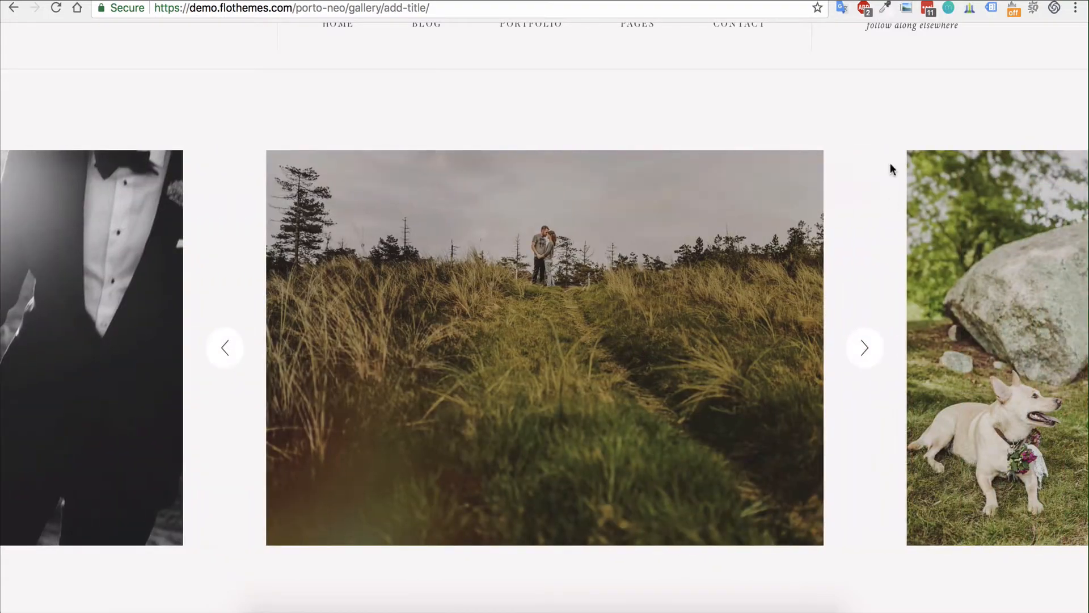
- Enable the custom layout for this gallery on its edit page and show the available layout templates
{"action": "left_click", "coordinate": [785, 1]}
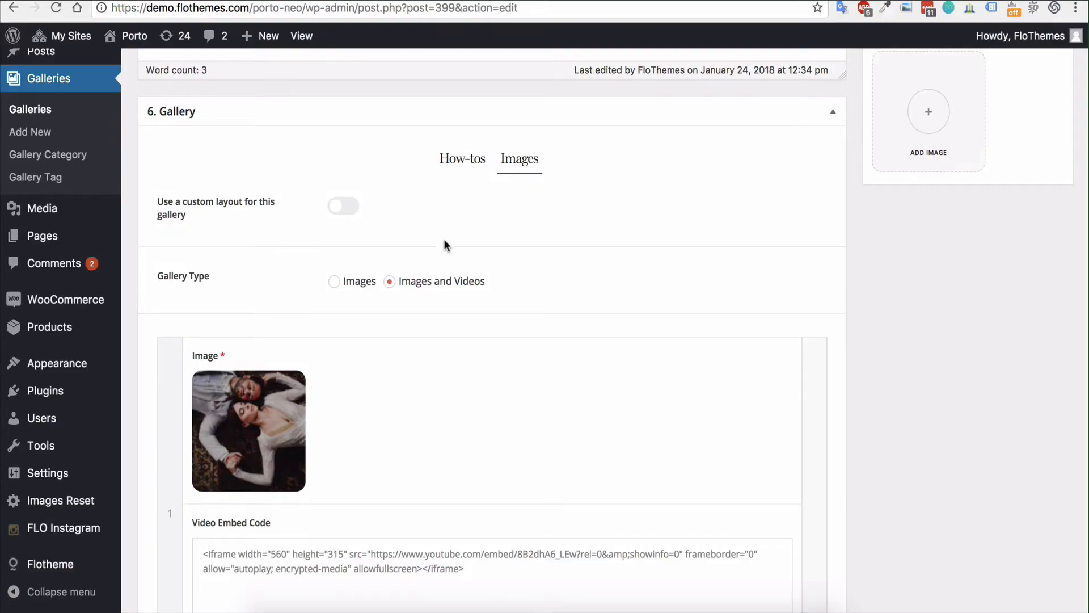
{"action": "left_click", "coordinate": [344, 207]}
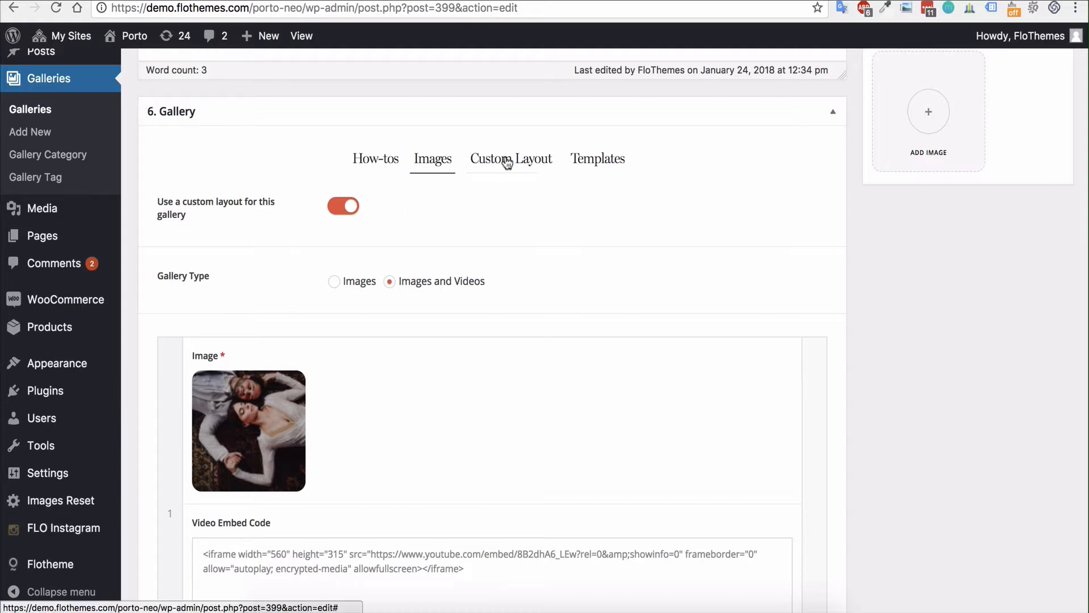
{"action": "left_click", "coordinate": [598, 166]}
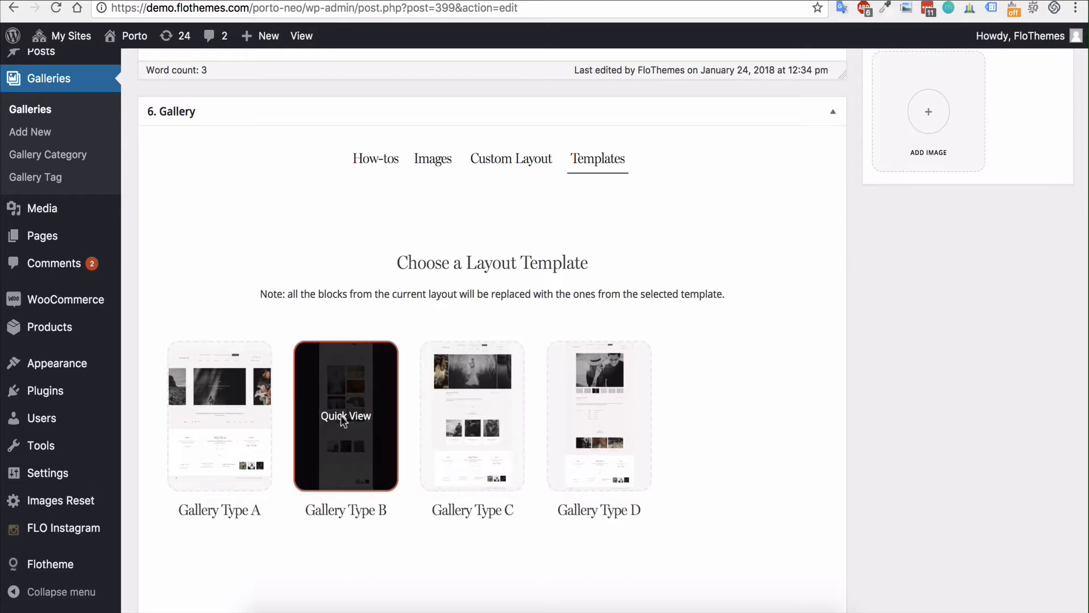
- Preview the Gallery Type B layout template and apply it to the gallery, accepting the replacement of the current blocks
{"action": "left_click", "coordinate": [340, 417]}
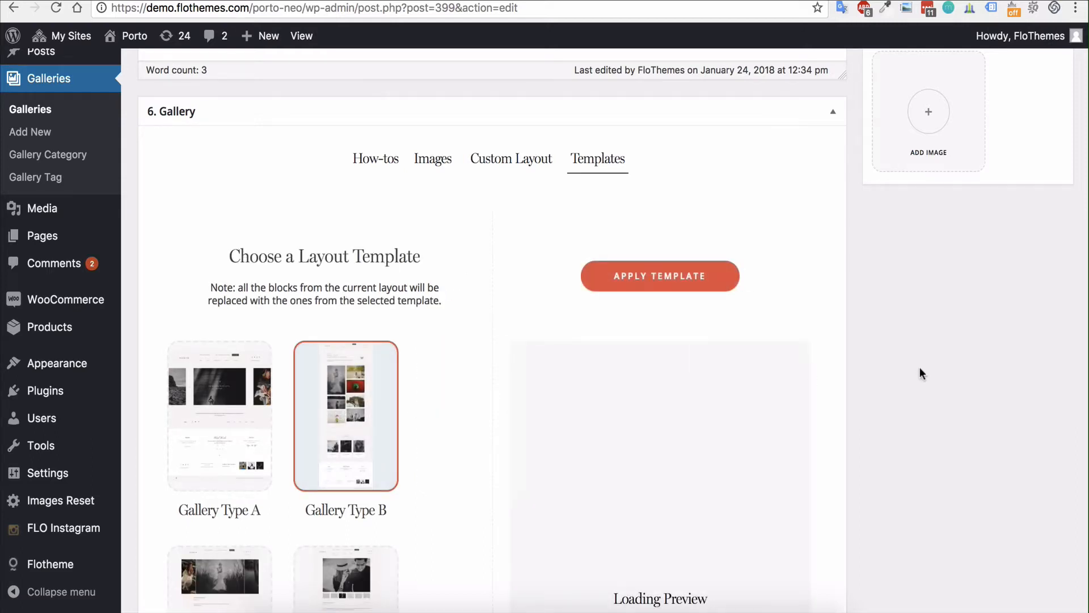
{"action": "scroll", "coordinate": [920, 372], "scroll_direction": "up", "scroll_amount": 1}
{"action": "scroll", "coordinate": [920, 372], "scroll_direction": "down", "scroll_amount": 5}
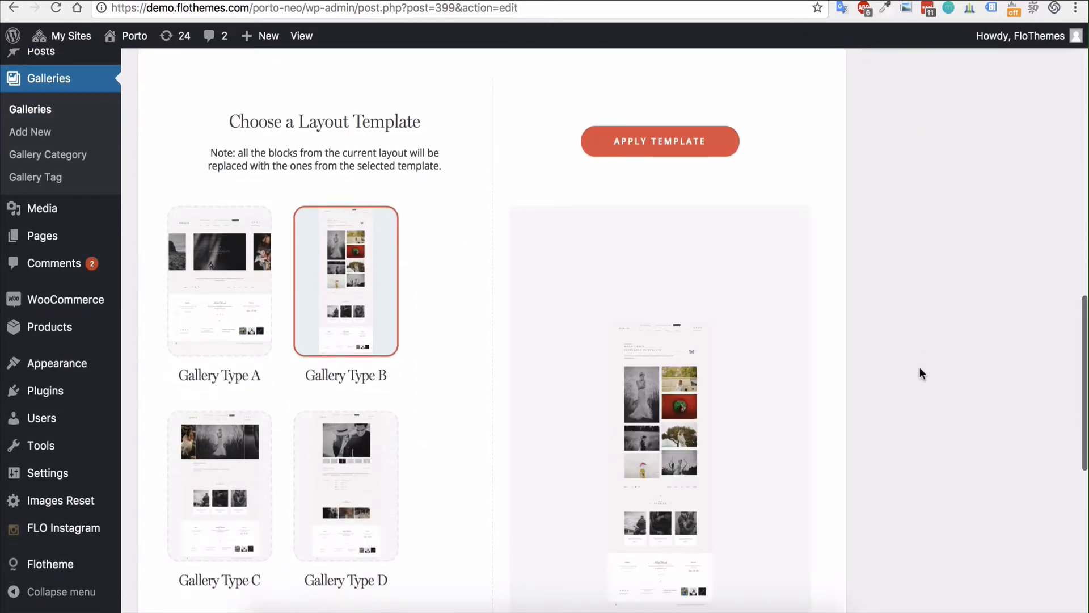
{"action": "scroll", "coordinate": [920, 367], "scroll_direction": "down", "scroll_amount": 3}
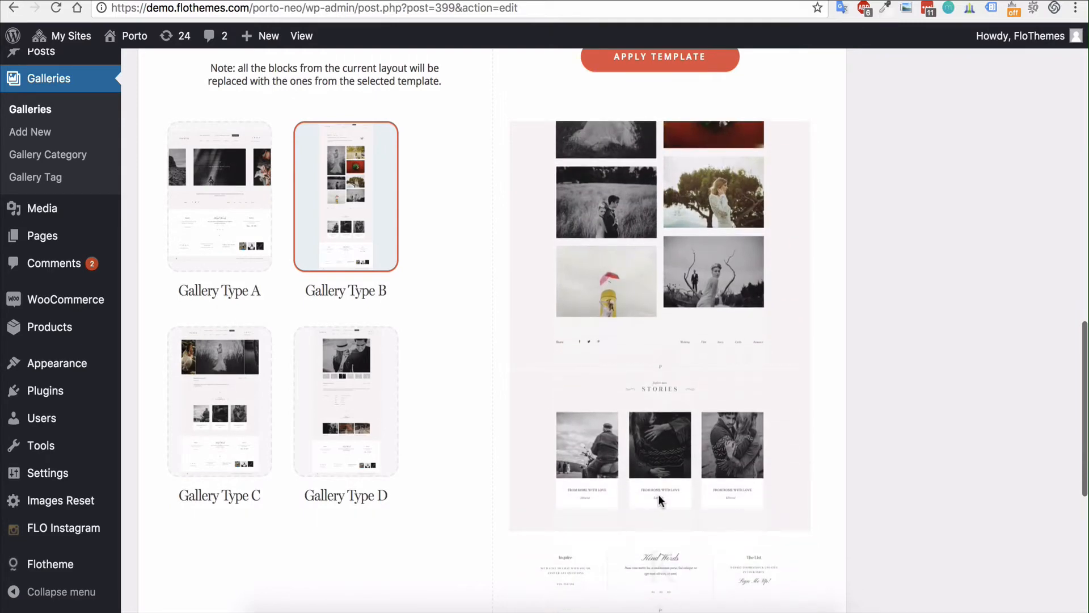
{"action": "scroll", "coordinate": [994, 328], "scroll_direction": "up", "scroll_amount": 2}
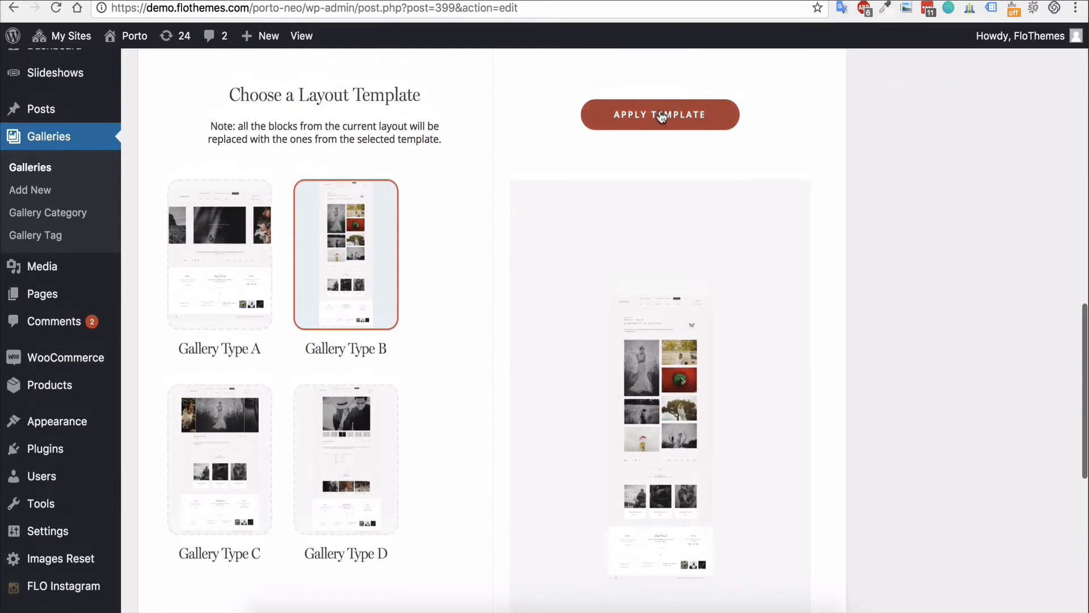
{"action": "left_click", "coordinate": [661, 117]}
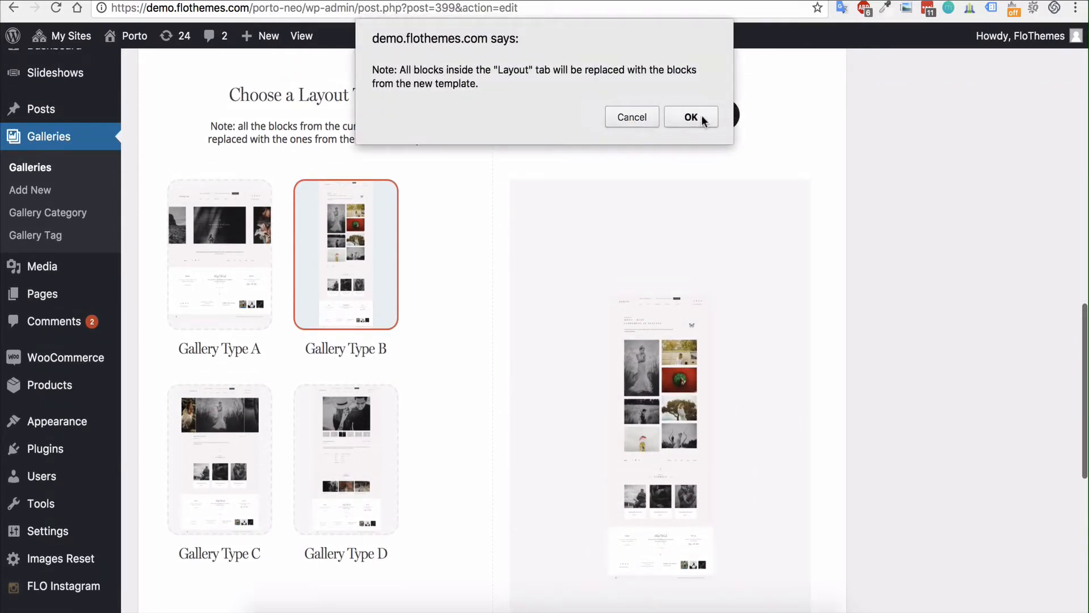
{"action": "left_click", "coordinate": [691, 117]}
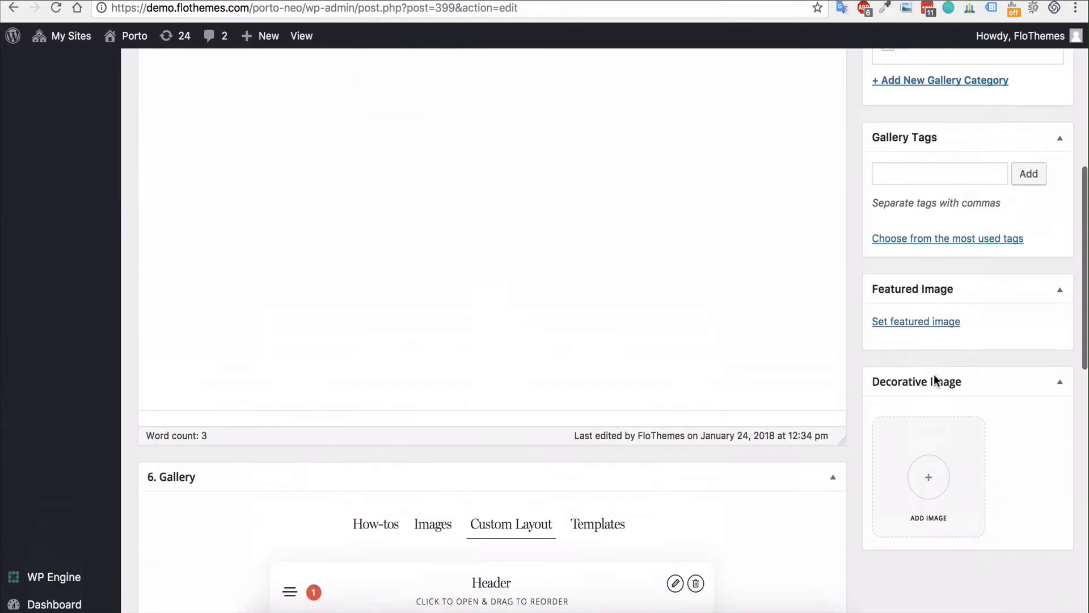
{"action": "scroll", "coordinate": [933, 373], "scroll_direction": "down", "scroll_amount": 7}
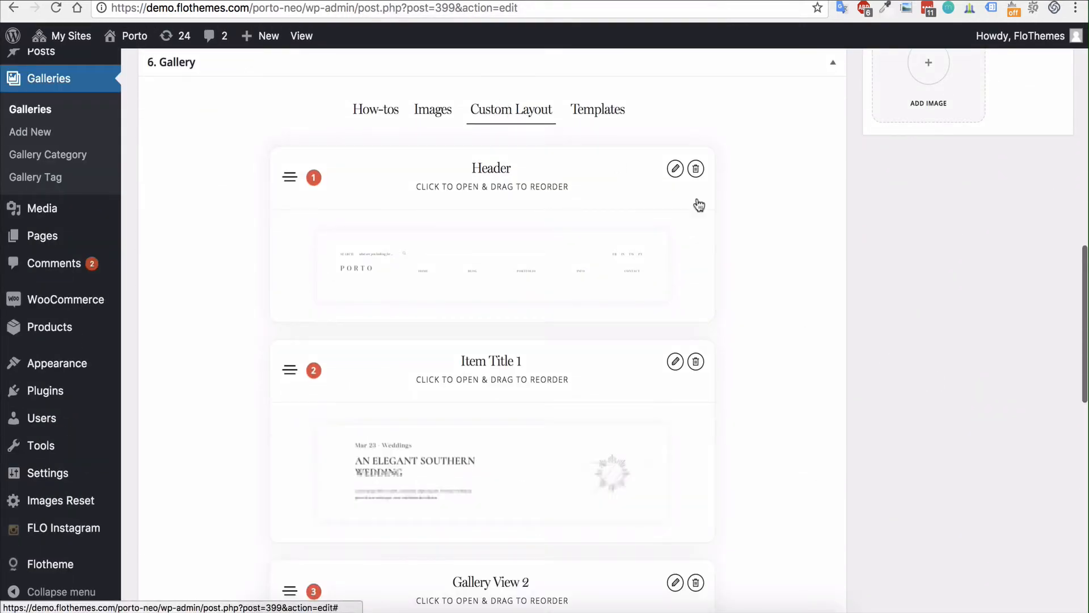
- Review the blocks of the gallery's custom layout from the Header to the Footer
{"action": "scroll", "coordinate": [787, 318], "scroll_direction": "up", "scroll_amount": 1}
{"action": "scroll", "coordinate": [787, 317], "scroll_direction": "down", "scroll_amount": 3}
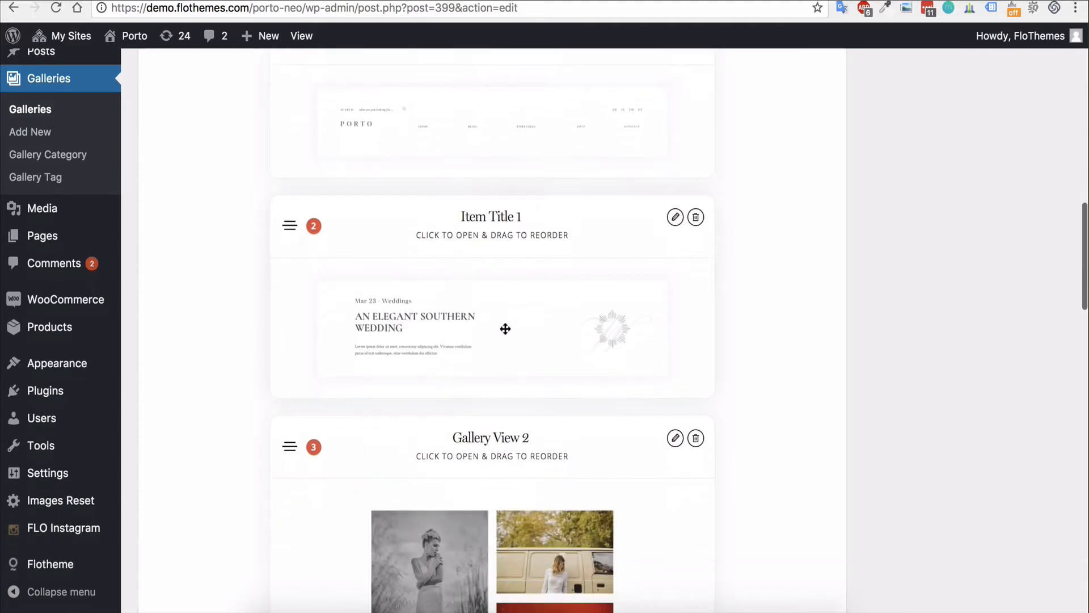
{"action": "scroll", "coordinate": [733, 304], "scroll_direction": "down", "scroll_amount": 11}
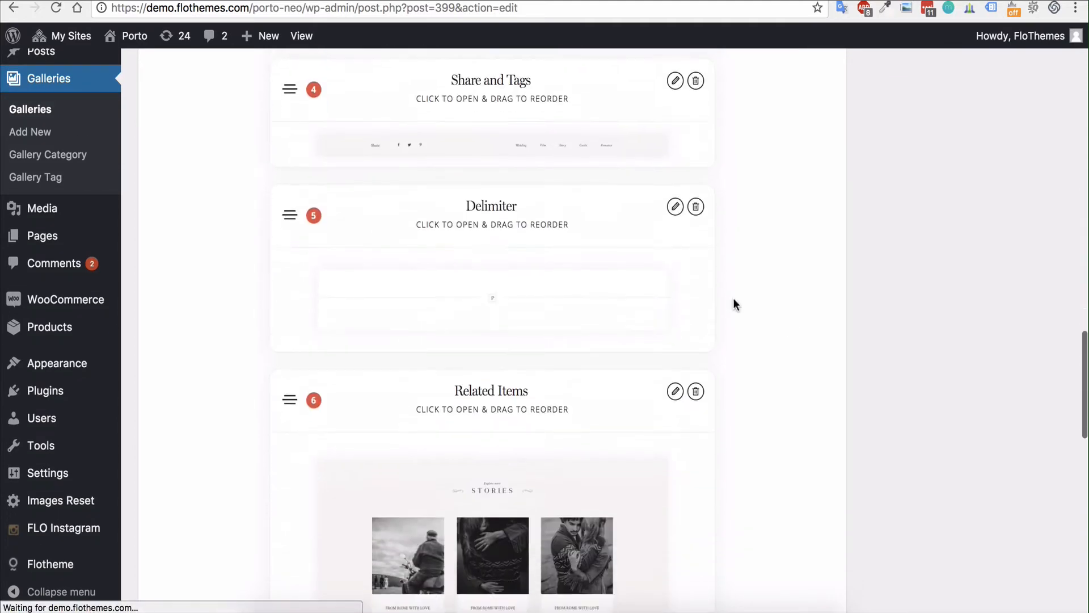
{"action": "scroll", "coordinate": [733, 304], "scroll_direction": "down", "scroll_amount": 14}
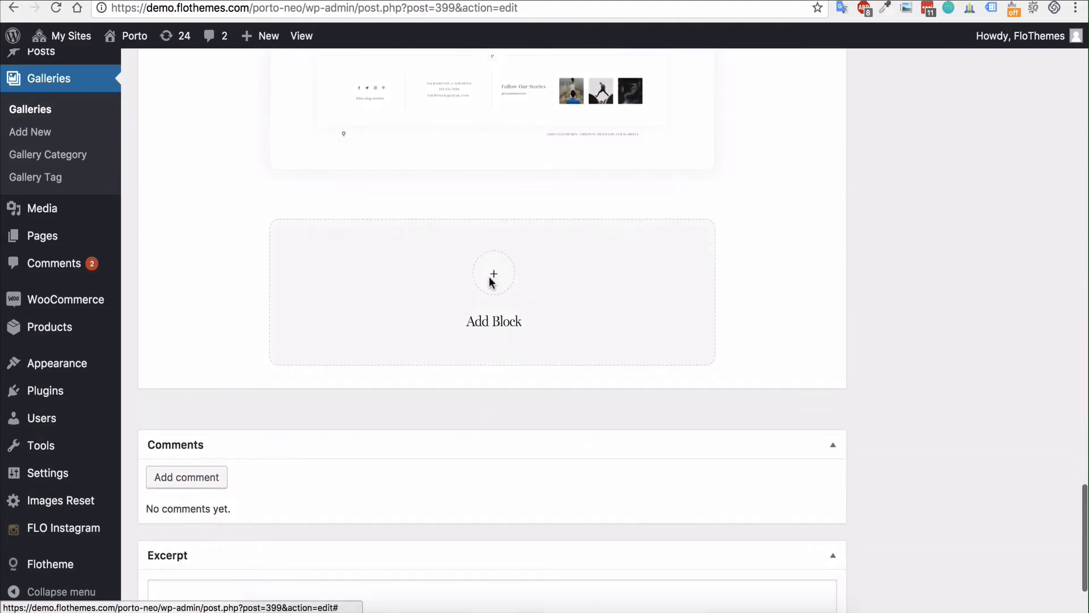
- Open the block picker below the Footer block, browse the available block types and close it without adding one
{"action": "left_click", "coordinate": [493, 278]}
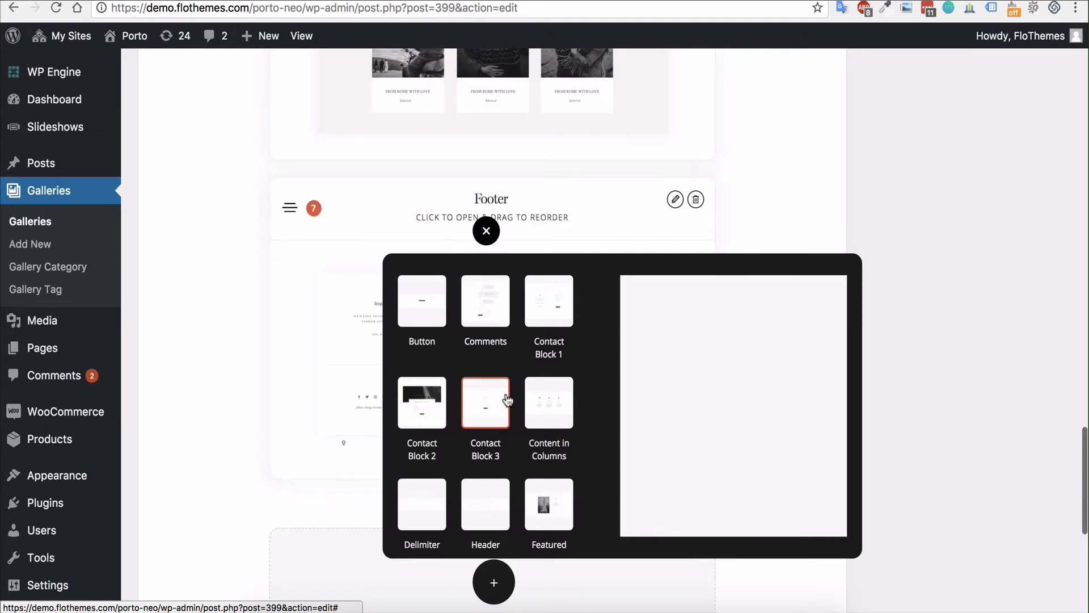
{"action": "scroll", "coordinate": [524, 432], "scroll_direction": "down", "scroll_amount": 3}
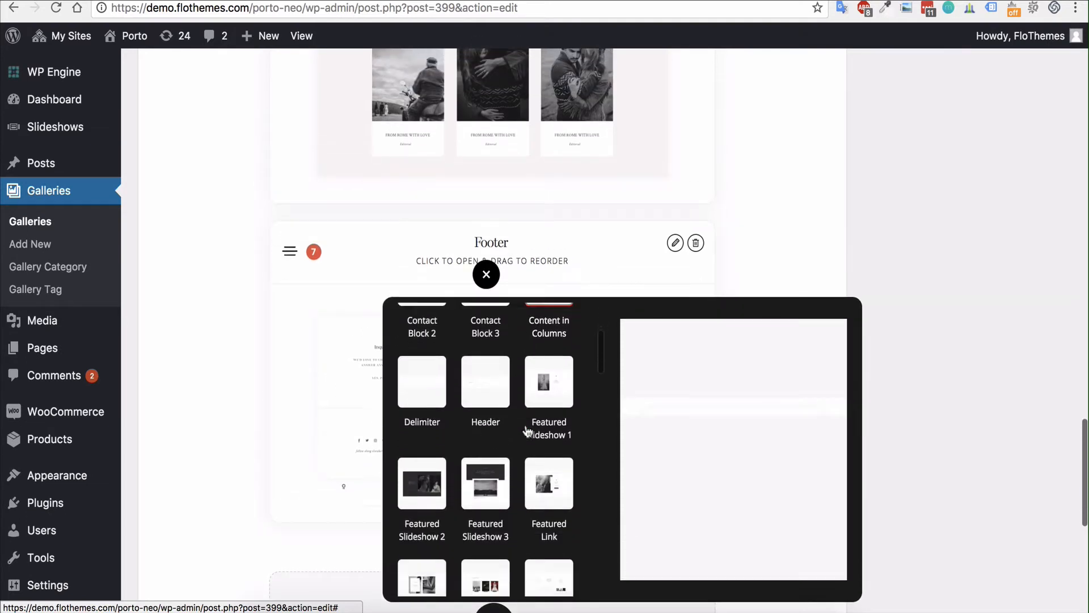
{"action": "scroll", "coordinate": [526, 431], "scroll_direction": "down", "scroll_amount": 5}
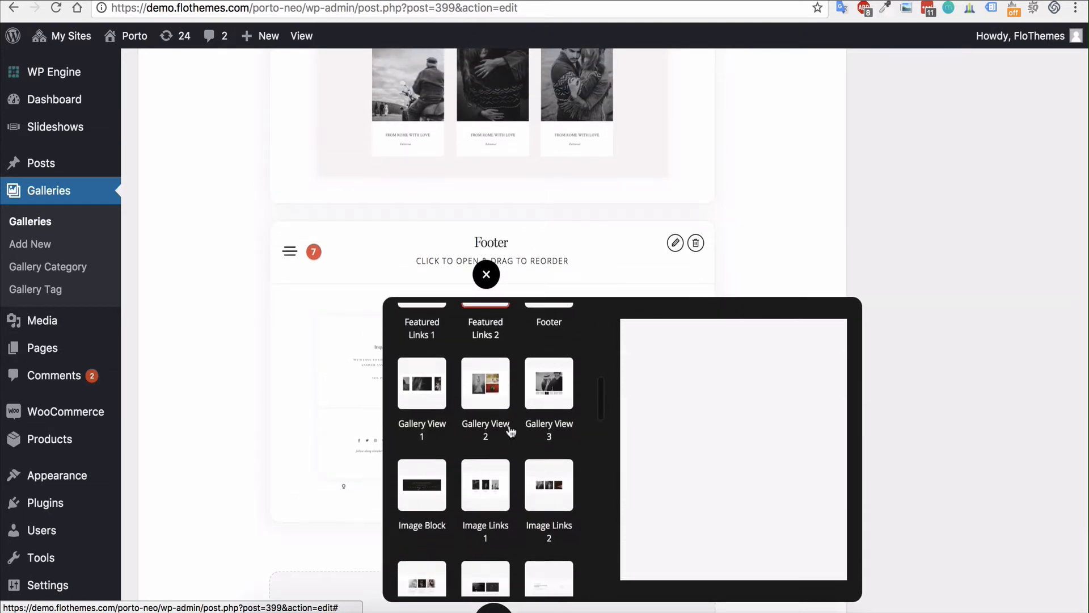
{"action": "scroll", "coordinate": [511, 432], "scroll_direction": "down", "scroll_amount": 3}
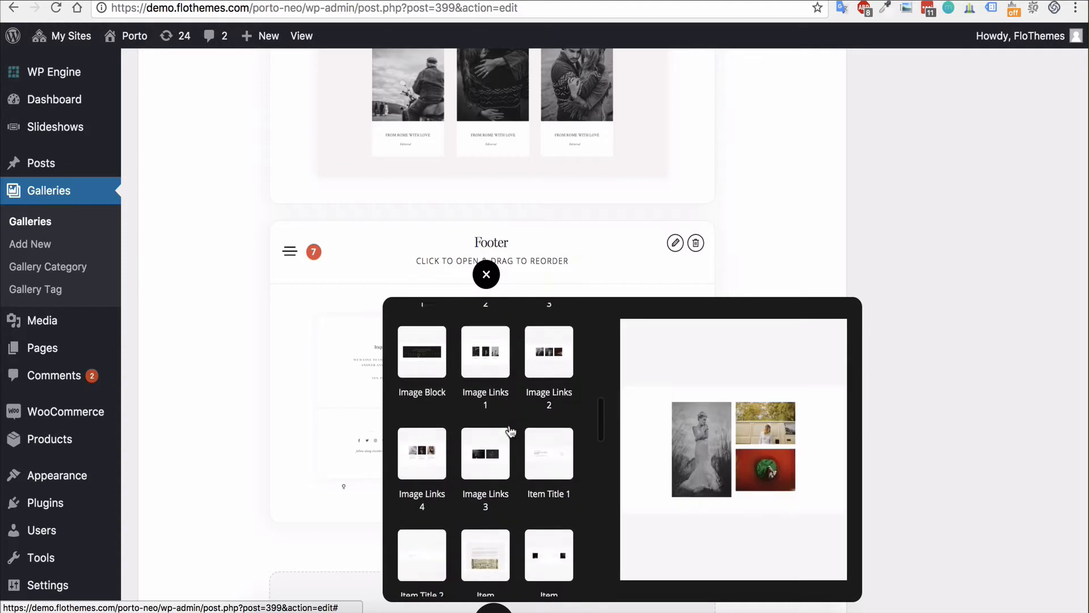
{"action": "left_click", "coordinate": [485, 275]}
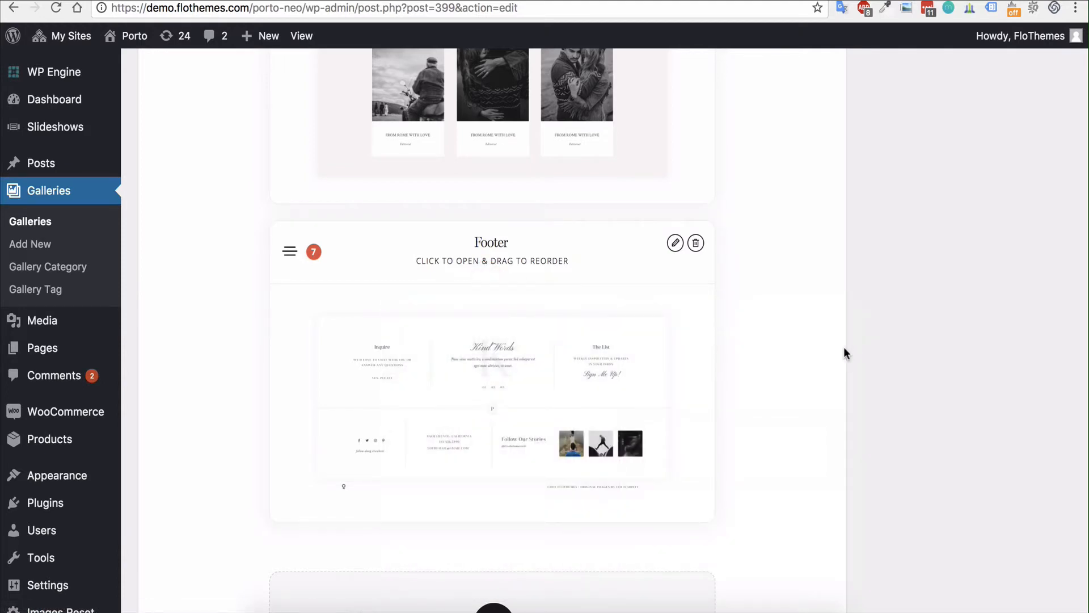
- Open the Item Title 1 block's settings and examine its featured image, text area and decorative letter options
{"action": "scroll", "coordinate": [825, 384], "scroll_direction": "up", "scroll_amount": 10}
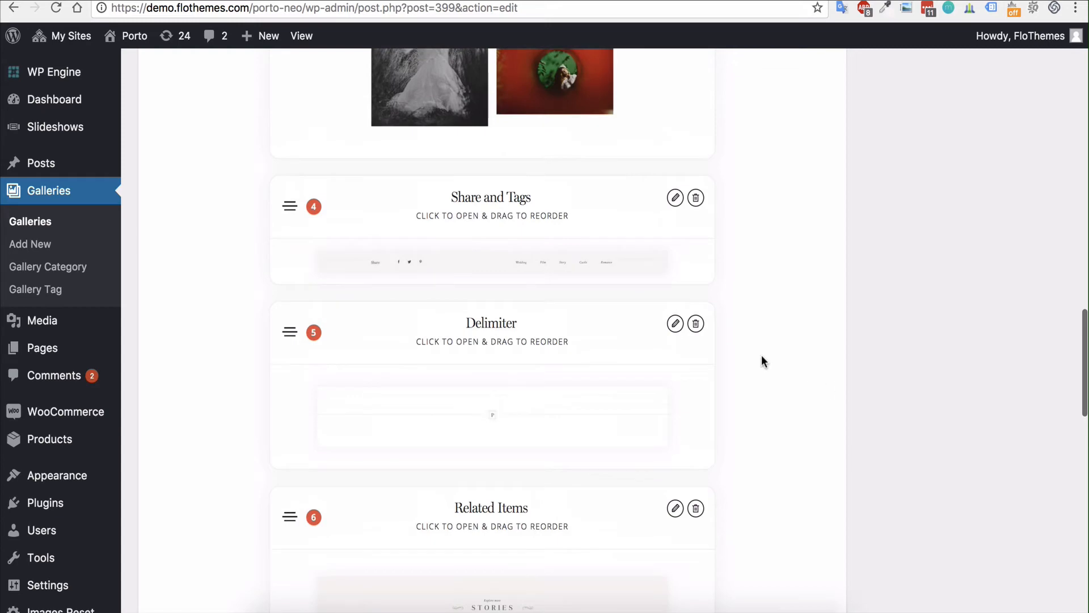
{"action": "scroll", "coordinate": [761, 357], "scroll_direction": "up", "scroll_amount": 10}
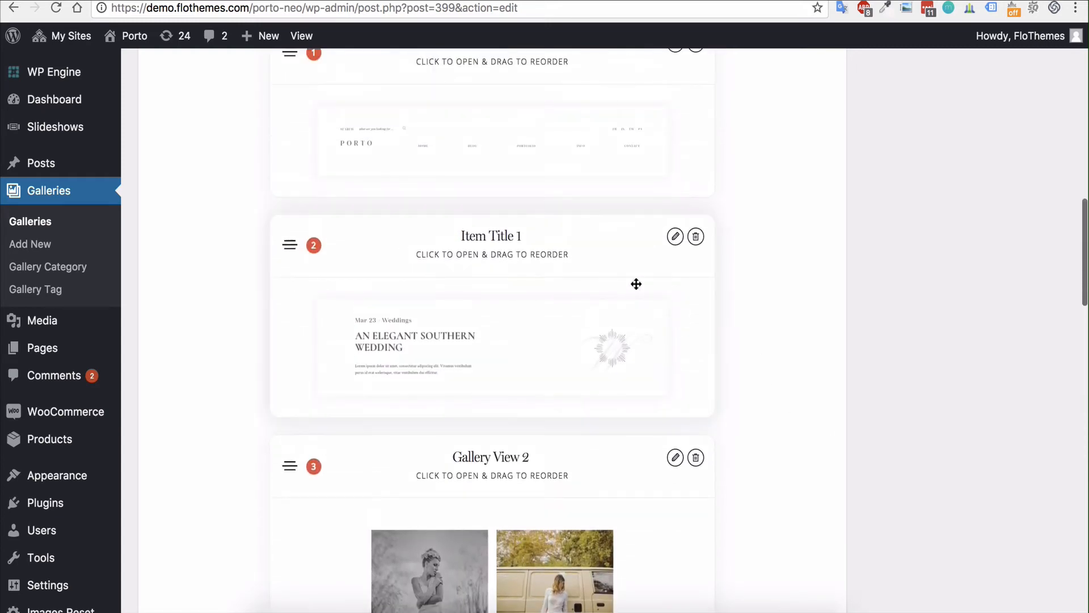
{"action": "left_click", "coordinate": [675, 236]}
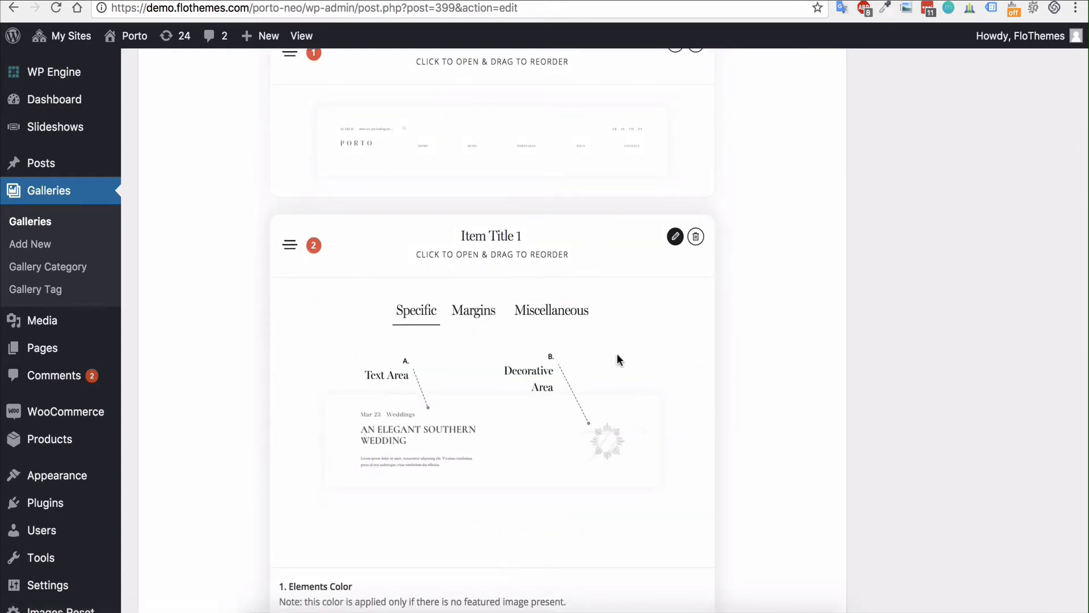
{"action": "scroll", "coordinate": [618, 359], "scroll_direction": "down", "scroll_amount": 15}
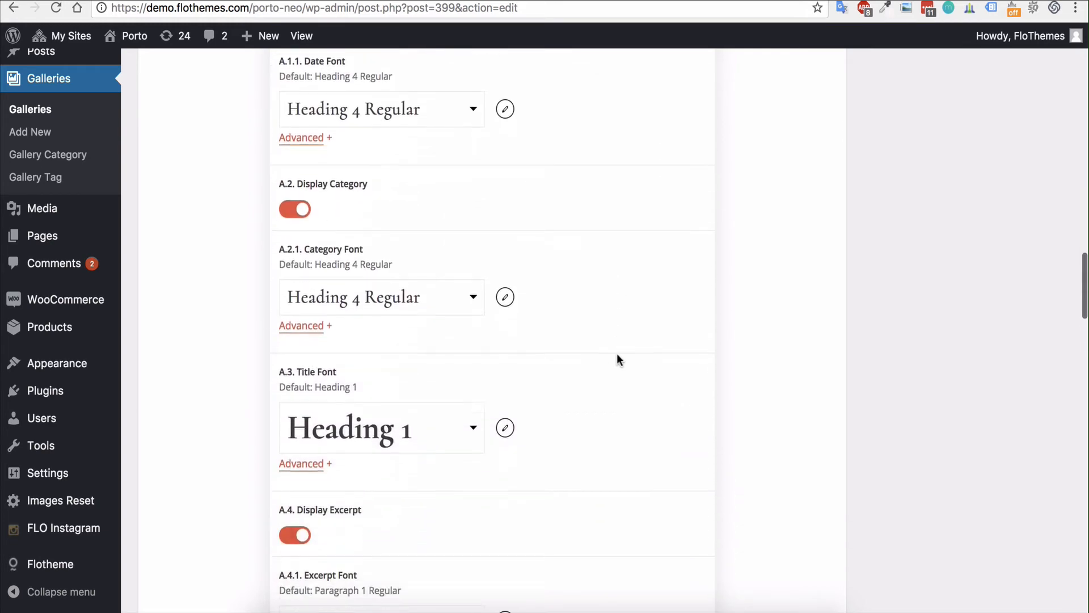
{"action": "scroll", "coordinate": [617, 359], "scroll_direction": "down", "scroll_amount": 15}
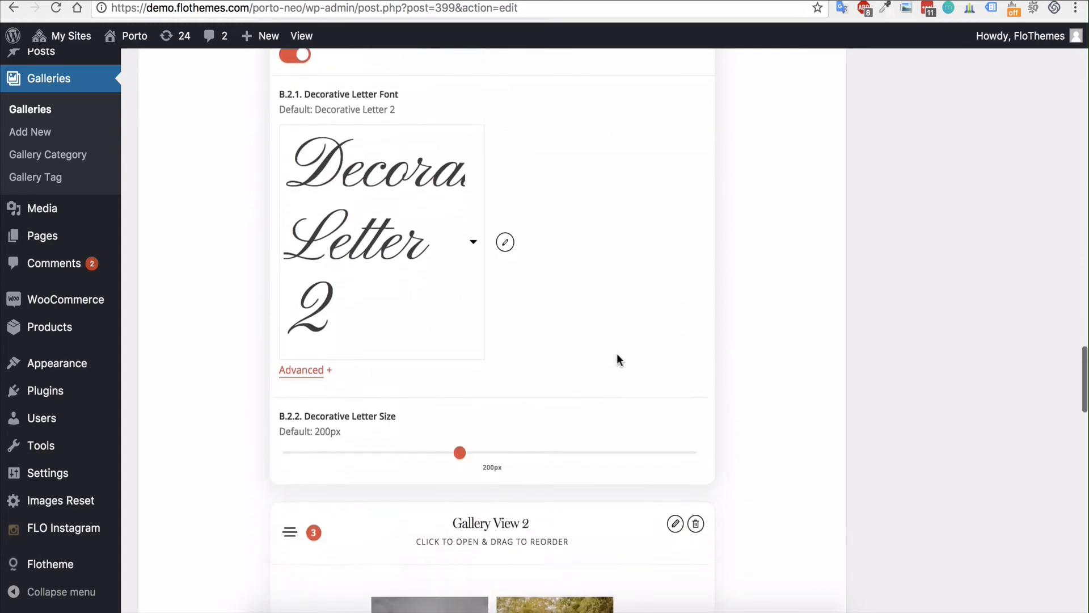
{"action": "scroll", "coordinate": [617, 359], "scroll_direction": "up", "scroll_amount": 20}
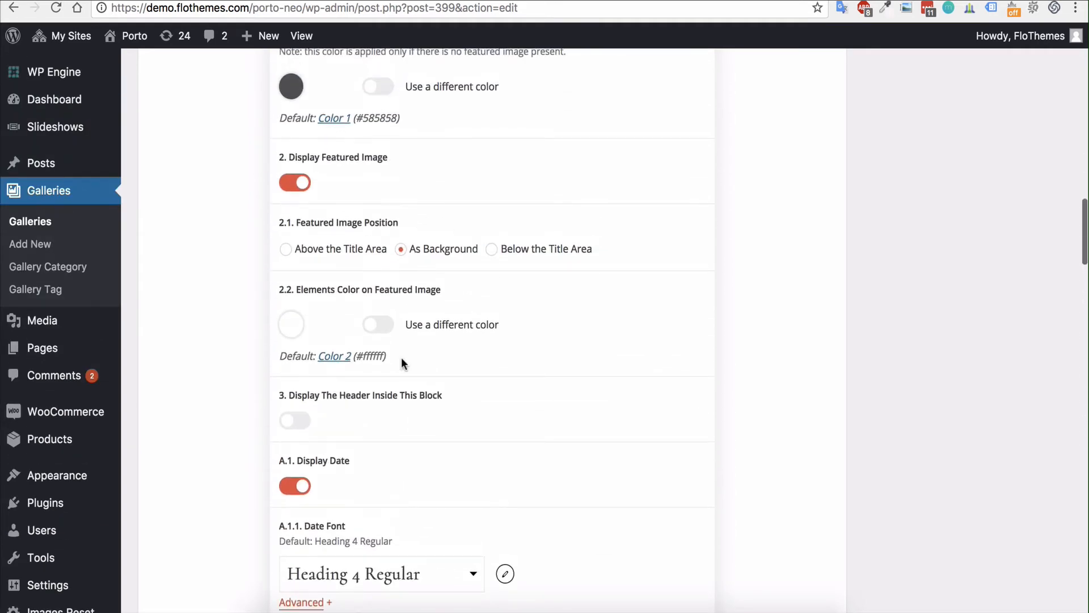
{"action": "scroll", "coordinate": [400, 356], "scroll_direction": "up", "scroll_amount": 15}
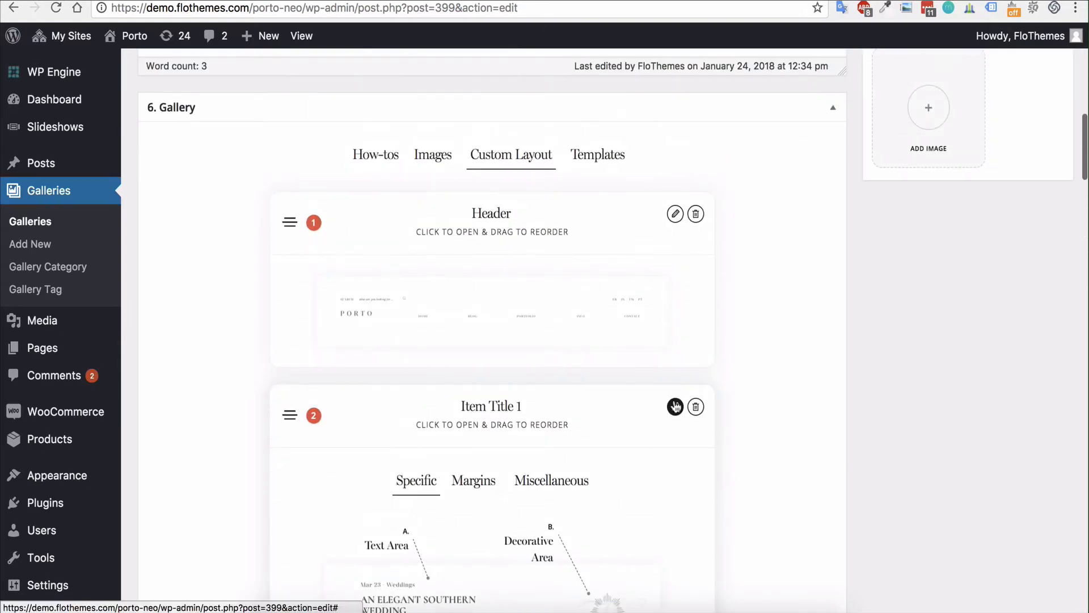
- Switch to the live gallery page, reload it with the new layout and dismiss the notification covering it
{"action": "scroll", "coordinate": [849, 403], "scroll_direction": "up", "scroll_amount": 15}
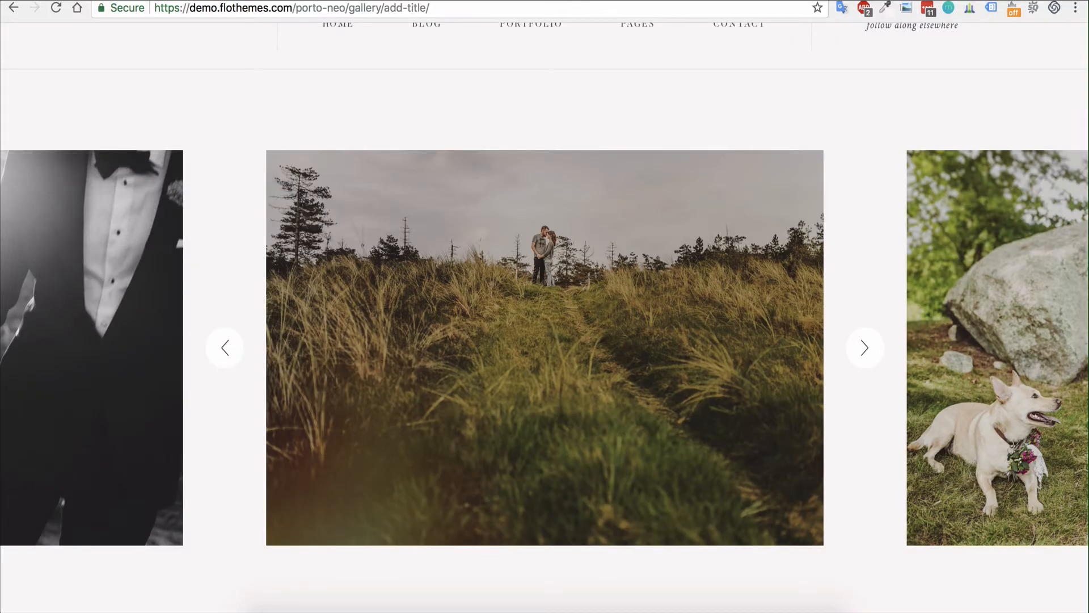
{"action": "key", "text": "super+r"}
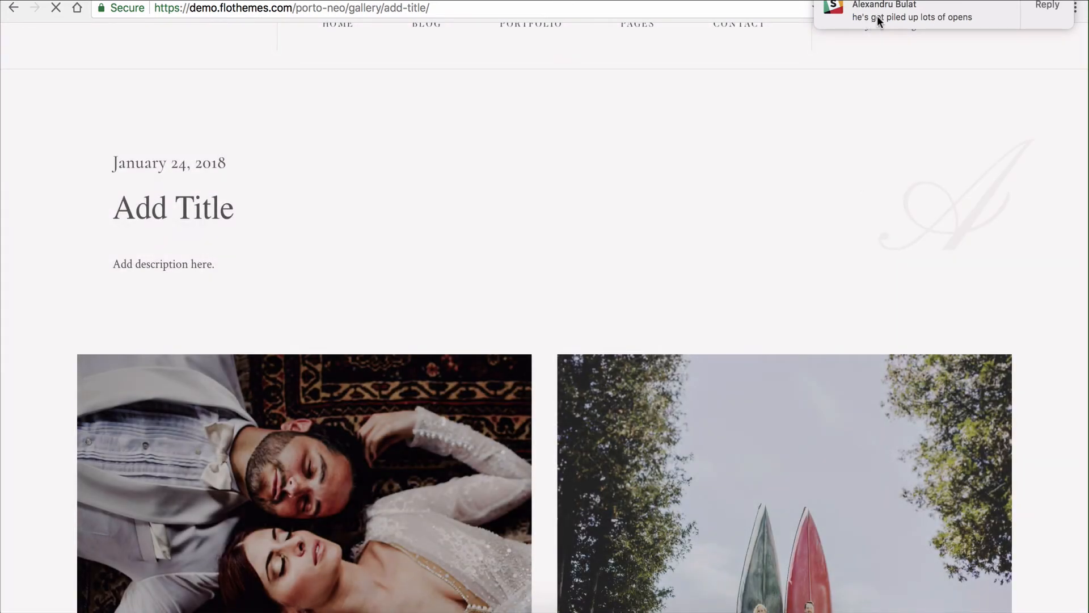
{"action": "left_click_drag", "start_coordinate": [877, 20], "coordinate": [1047, 17]}
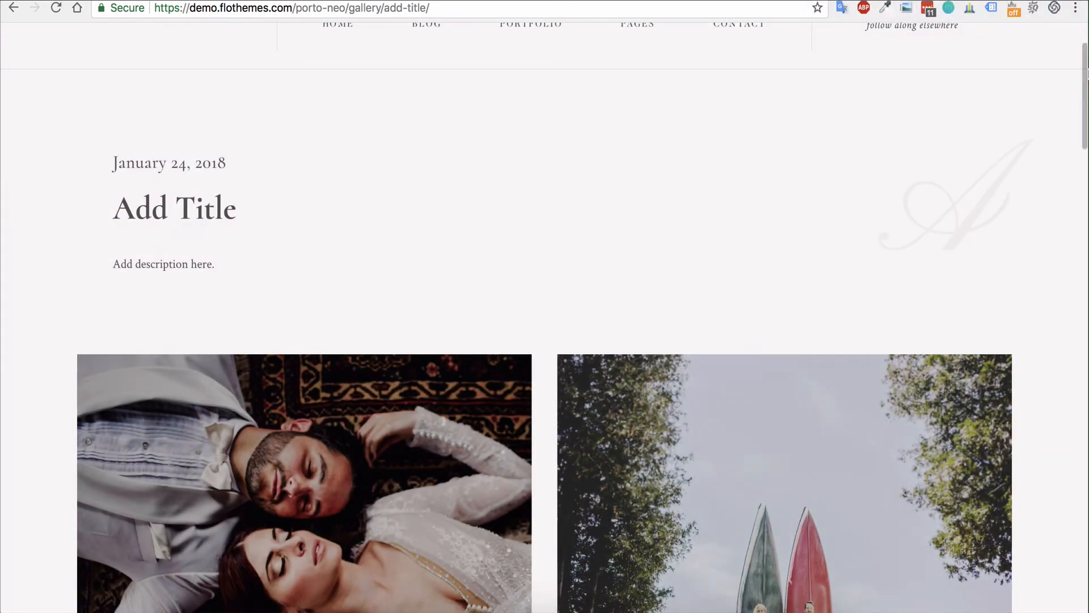
- Examine the live gallery's title area and two-column image grid in the new layout
{"action": "scroll", "coordinate": [577, 482], "scroll_direction": "up", "scroll_amount": 2}
{"action": "scroll", "coordinate": [577, 483], "scroll_direction": "down", "scroll_amount": 15}
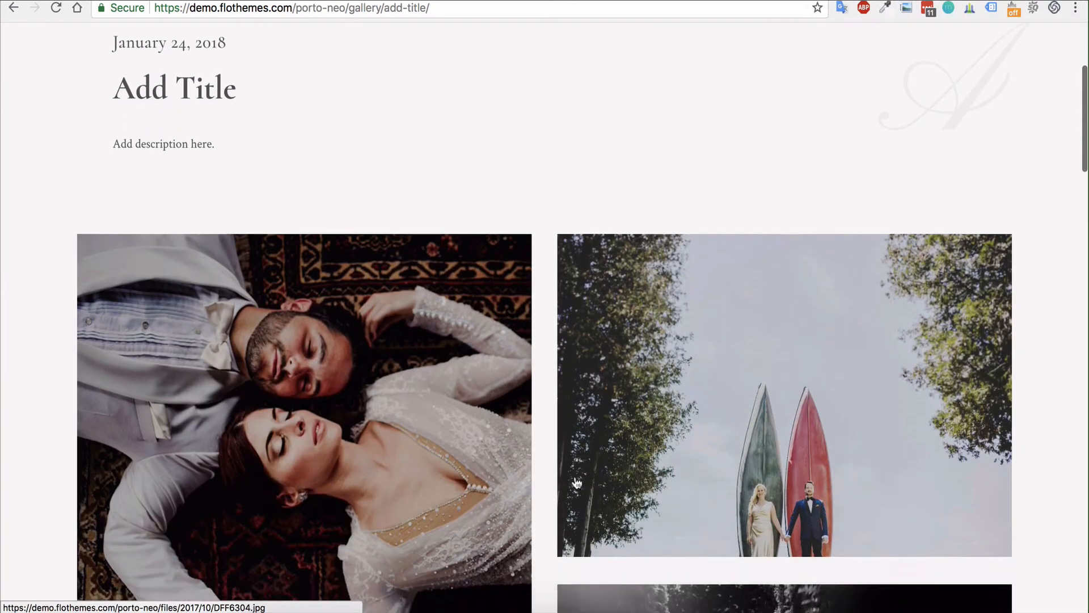
{"action": "scroll", "coordinate": [527, 389], "scroll_direction": "down", "scroll_amount": 8}
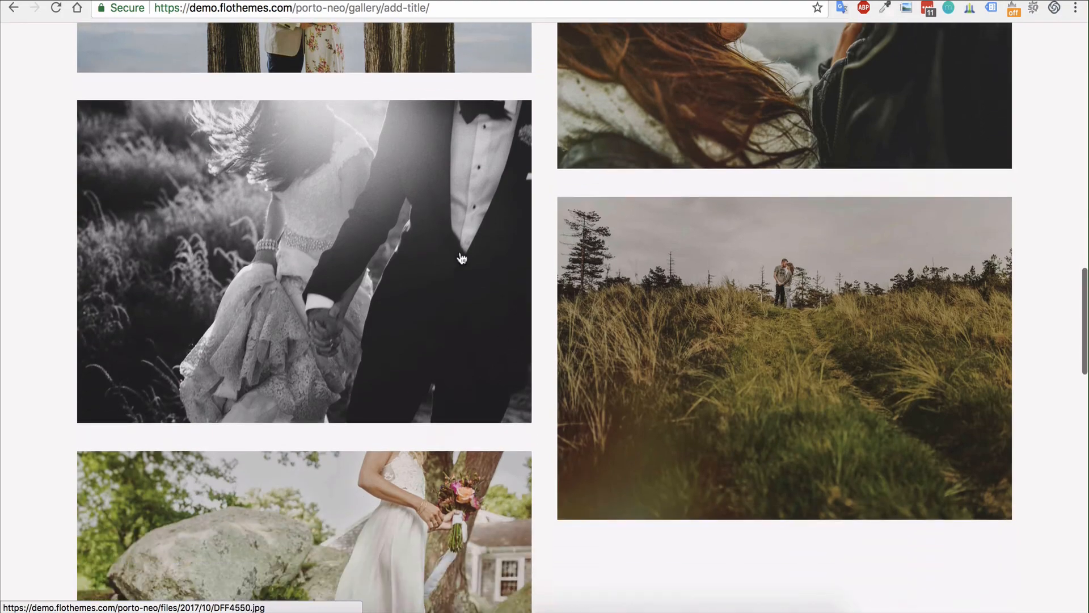
{"action": "scroll", "coordinate": [600, 323], "scroll_direction": "up", "scroll_amount": 15}
{"action": "scroll", "coordinate": [600, 321], "scroll_direction": "up", "scroll_amount": 13}
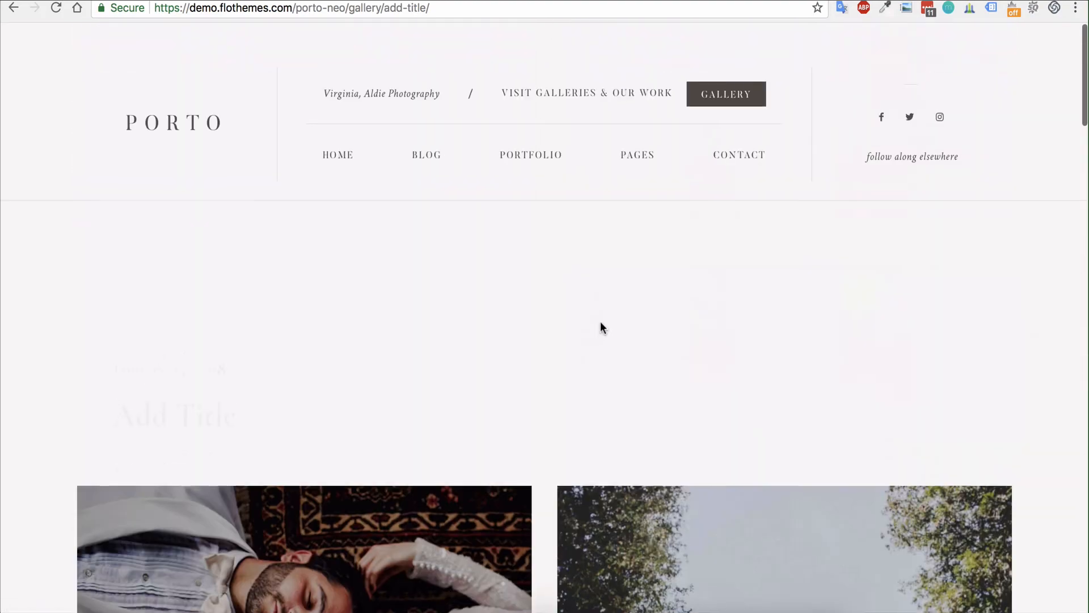
{"action": "scroll", "coordinate": [522, 335], "scroll_direction": "down", "scroll_amount": 6}
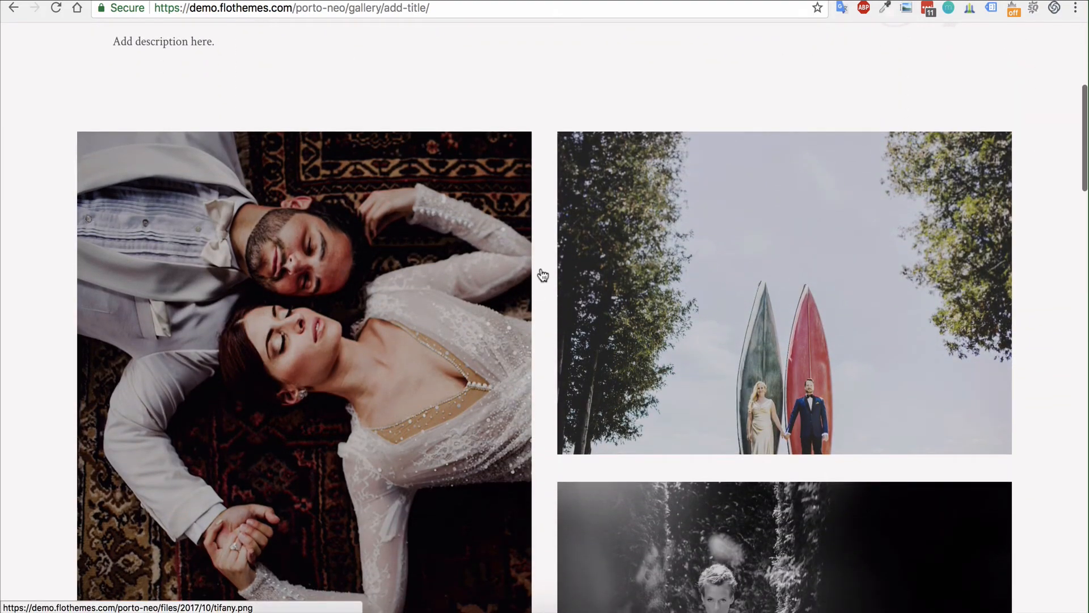
{"action": "scroll", "coordinate": [540, 272], "scroll_direction": "down", "scroll_amount": 4}
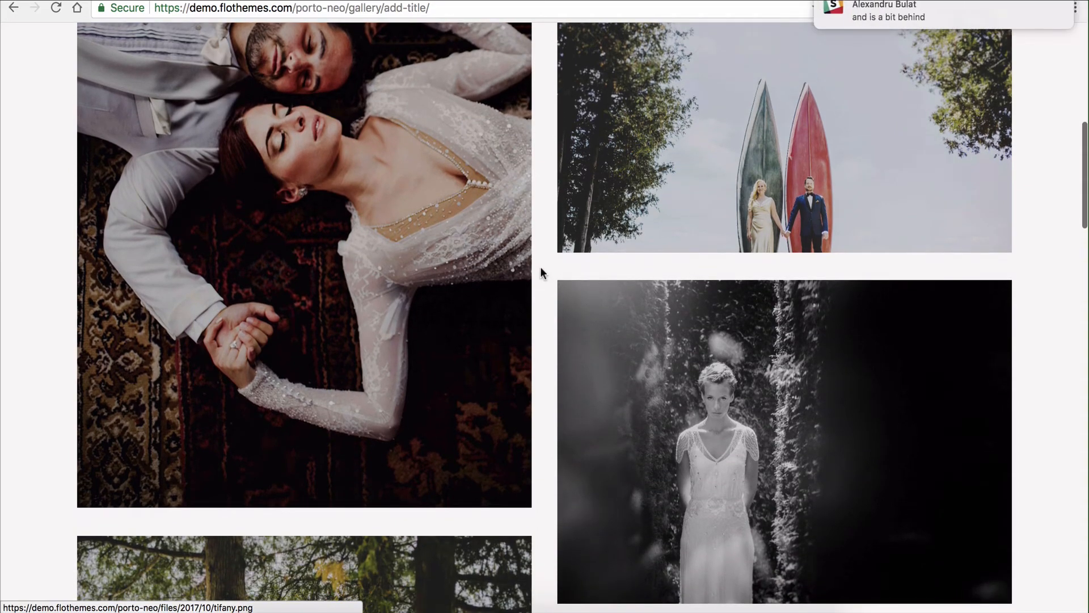
{"action": "scroll", "coordinate": [526, 194], "scroll_direction": "up", "scroll_amount": 10}
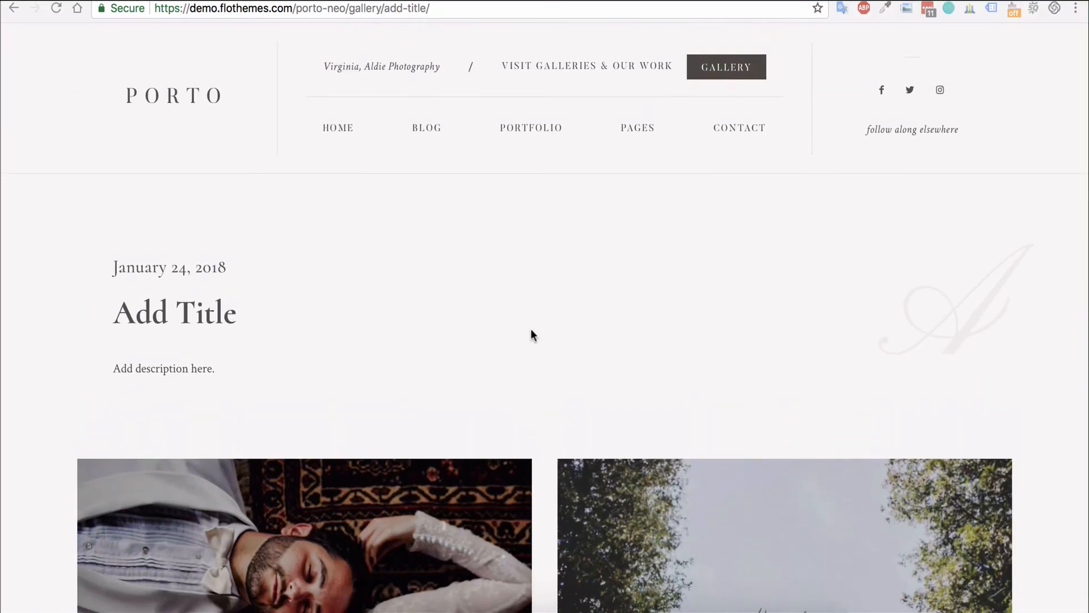